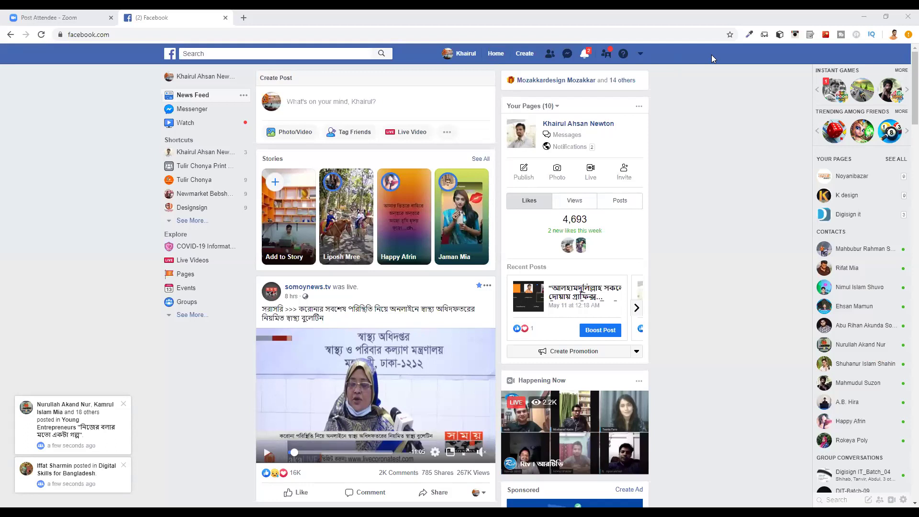
Step: Open a new Chrome tab on the Google start page
key("ctrl+t")
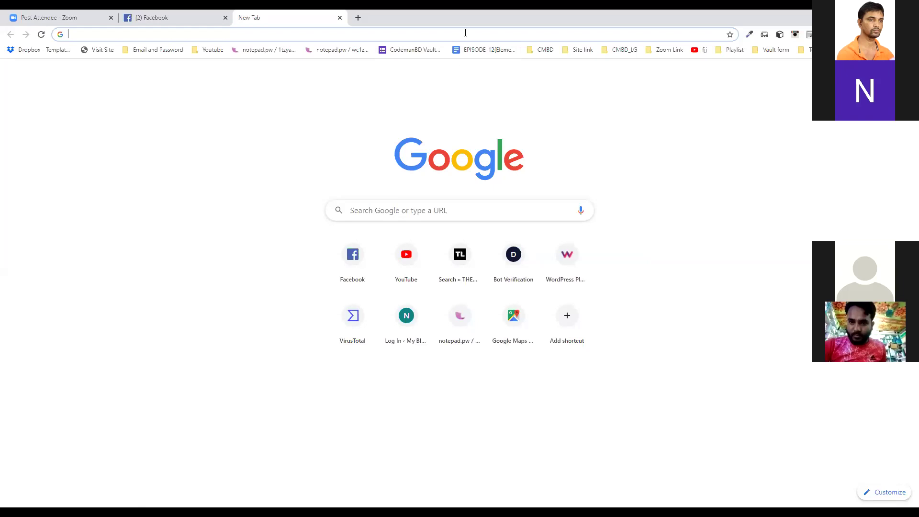
Step: Close the Facebook, Zoom and remaining new tabs so Chrome shuts down
left_click(652, 154)
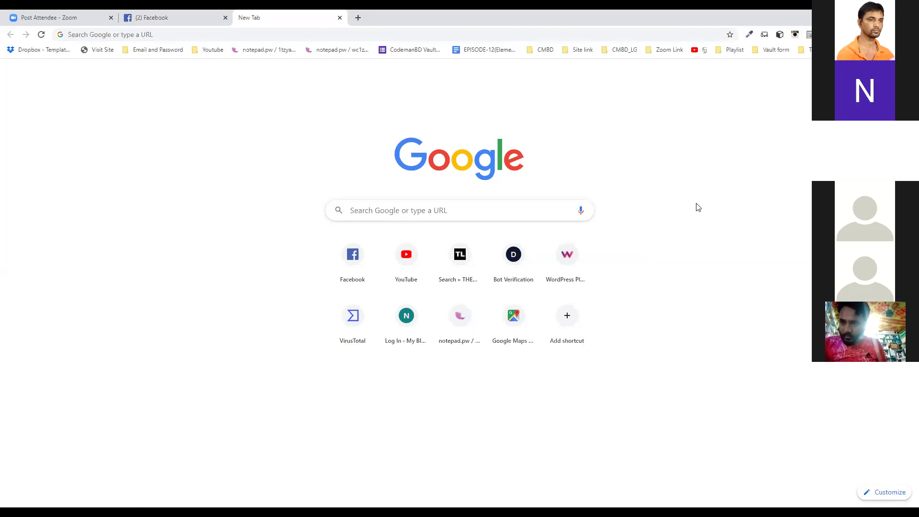
left_click(226, 18)
left_click(93, 18)
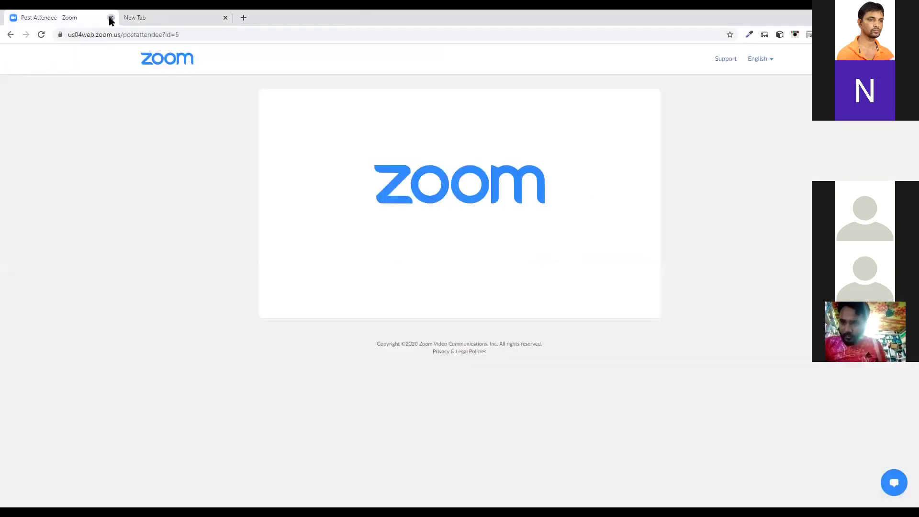
left_click(110, 18)
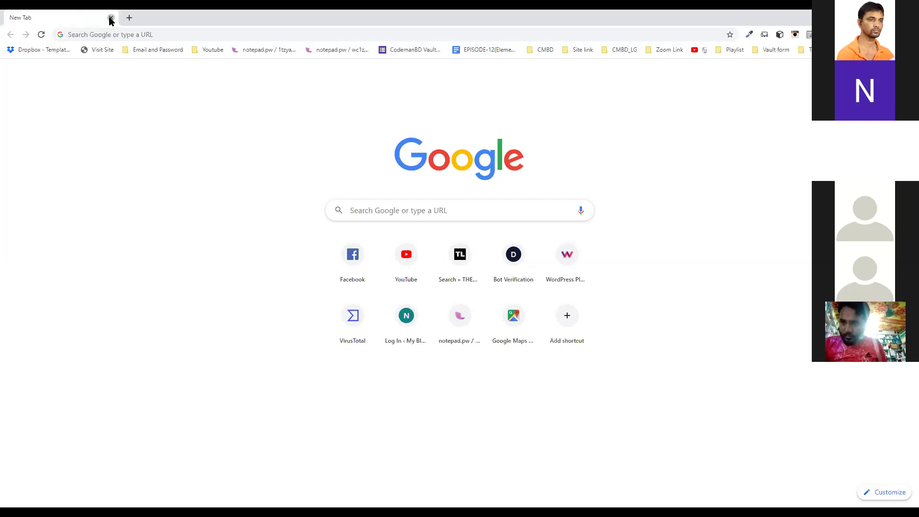
left_click(110, 18)
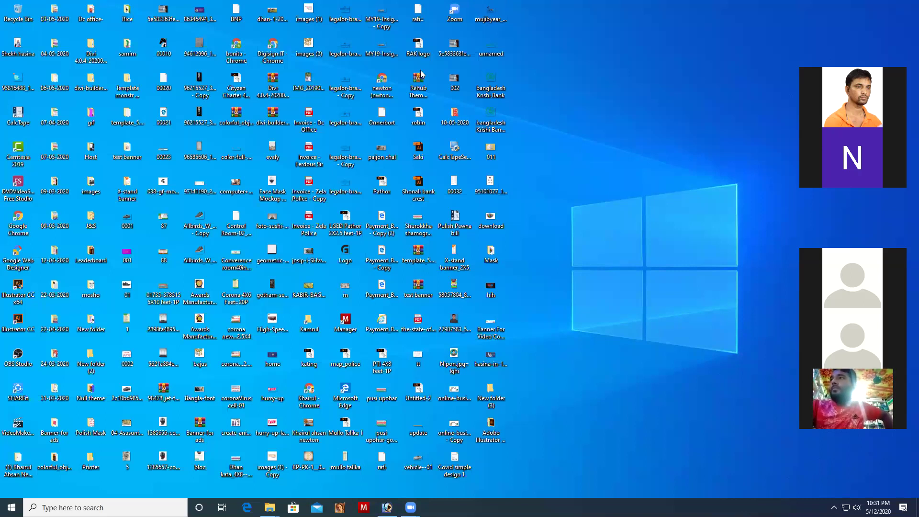
Step: Launch Illustrator [FileCR] from the portable Illustrator folder, then minimize the folder window
double_click(491, 425)
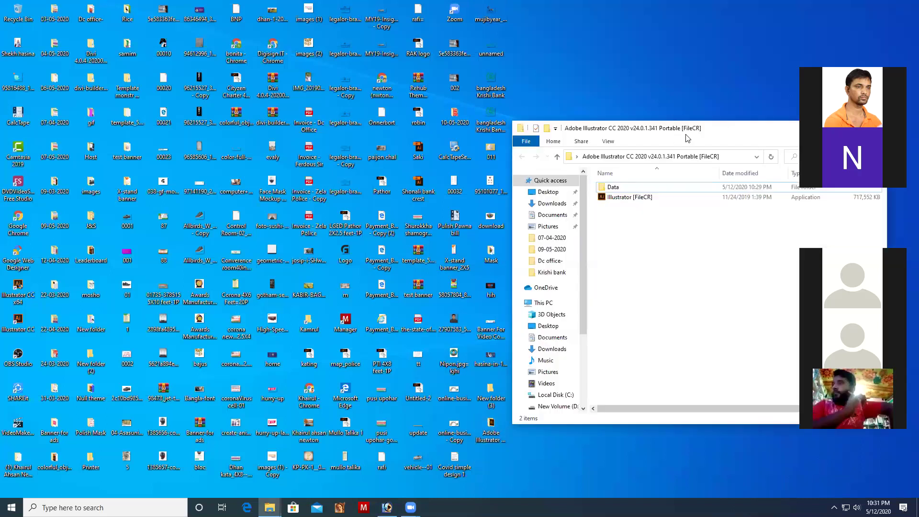
left_click_drag(687, 137, 339, 127)
left_click(506, 117)
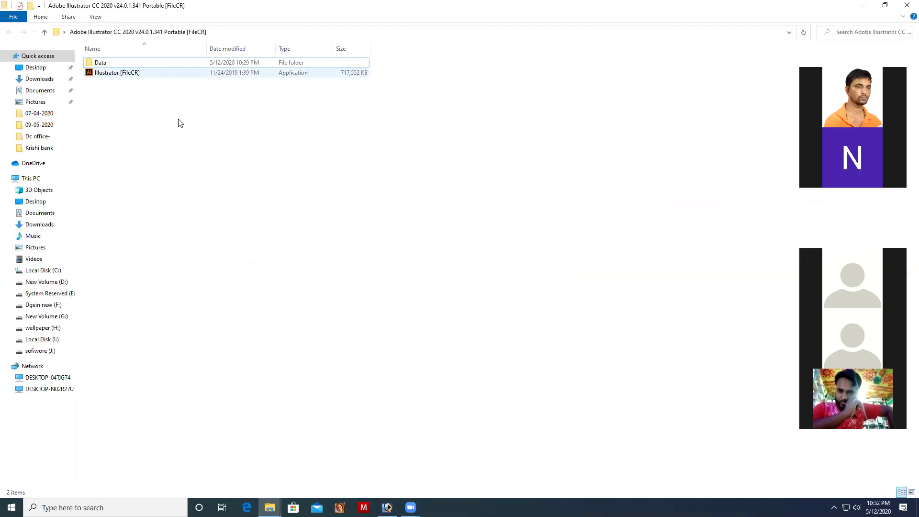
left_click(106, 76)
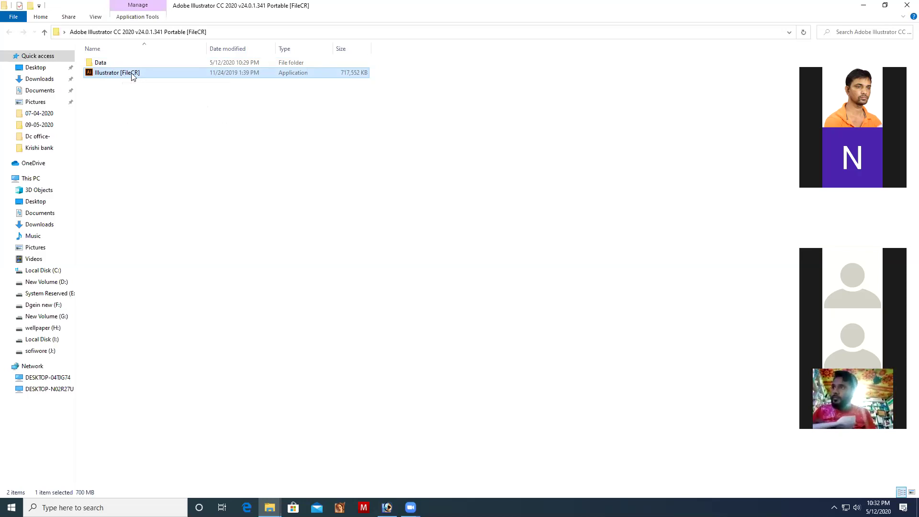
right_click(133, 75)
left_click(152, 81)
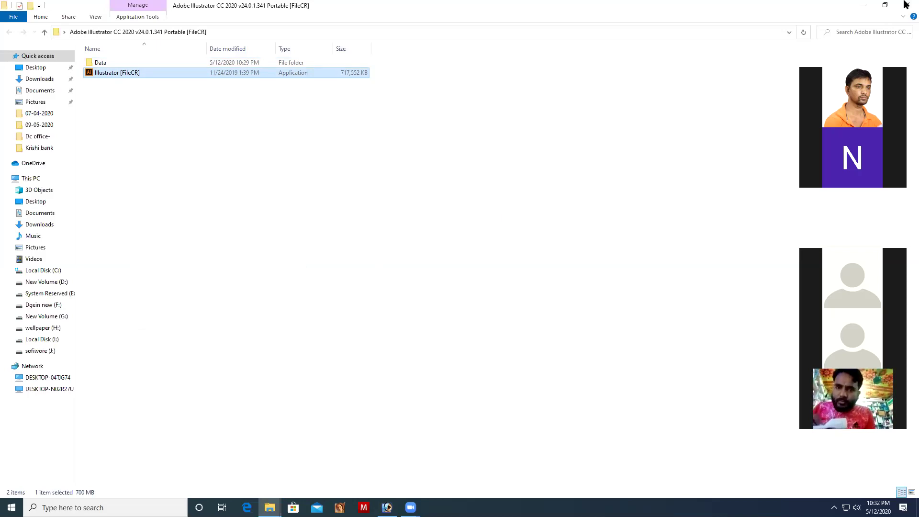
left_click(863, 5)
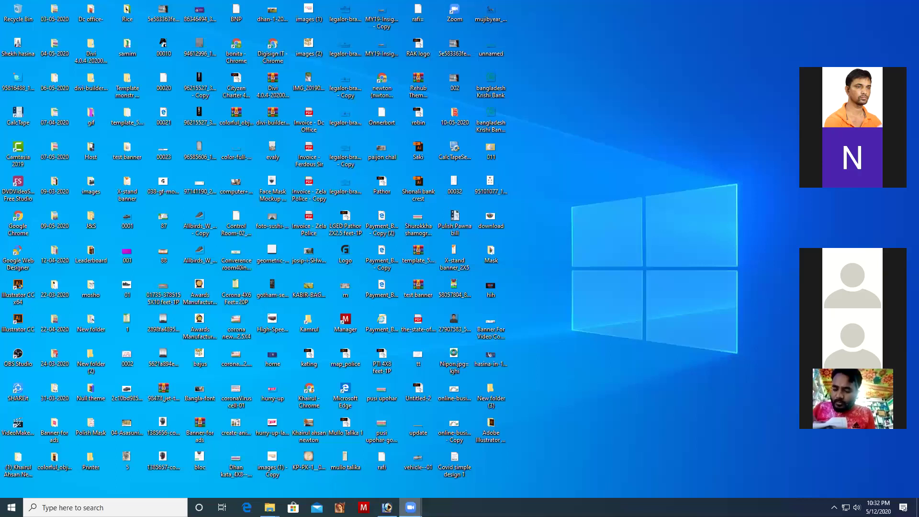
mouse_move(386, 507)
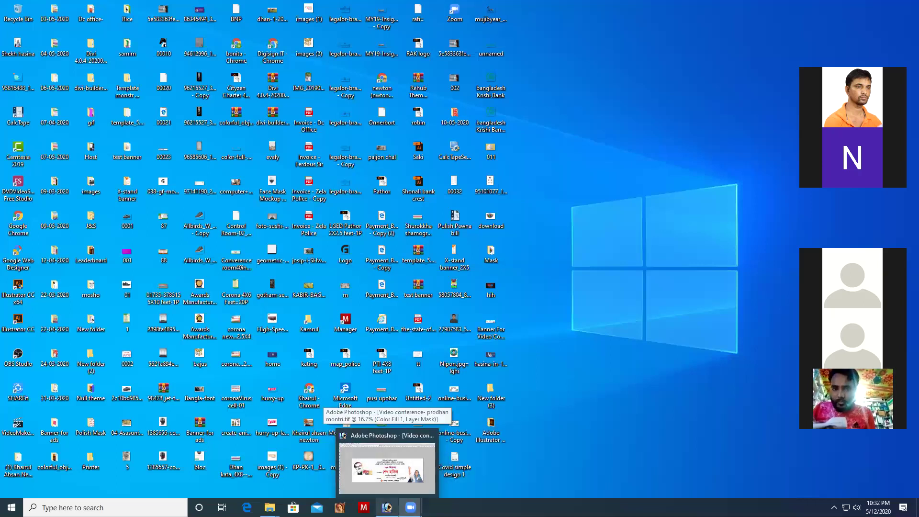
Step: Minimize Photoshop's banner document and Photoshop, then refresh the desktop while Illustrator loads
left_click(385, 466)
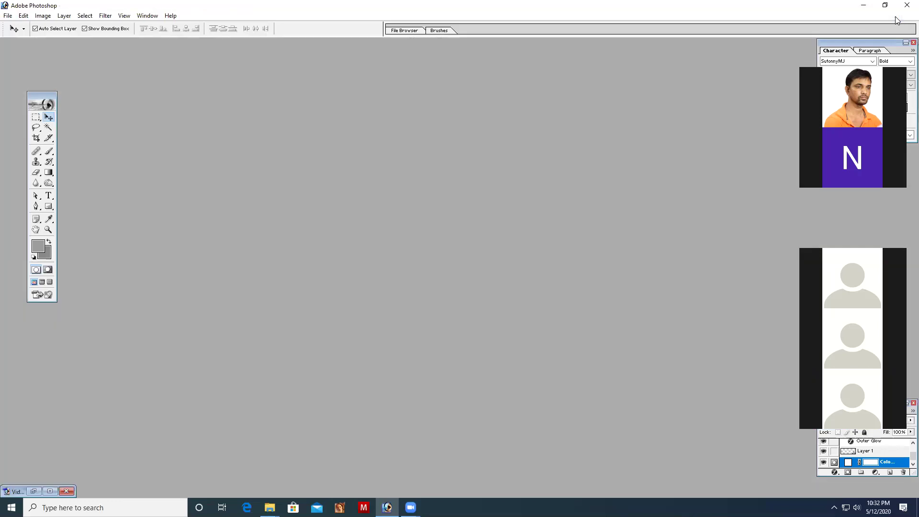
left_click(895, 16)
left_click(410, 508)
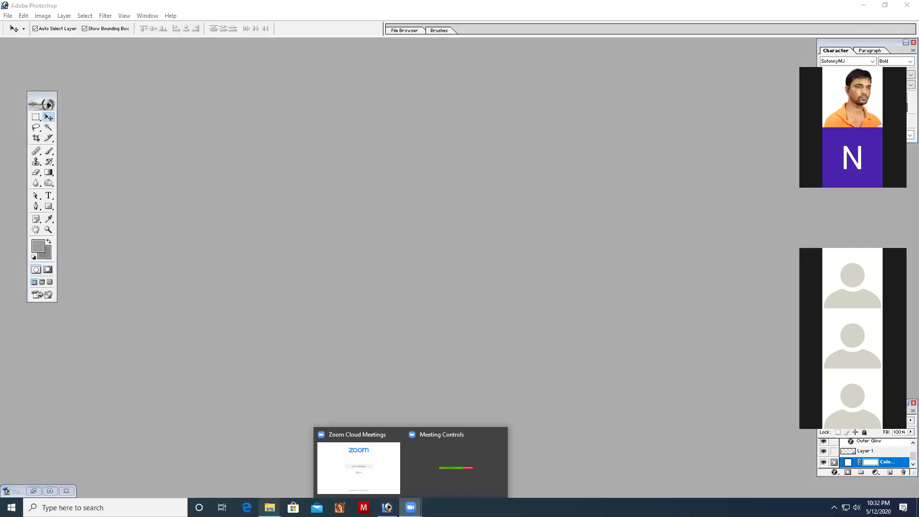
mouse_move(269, 507)
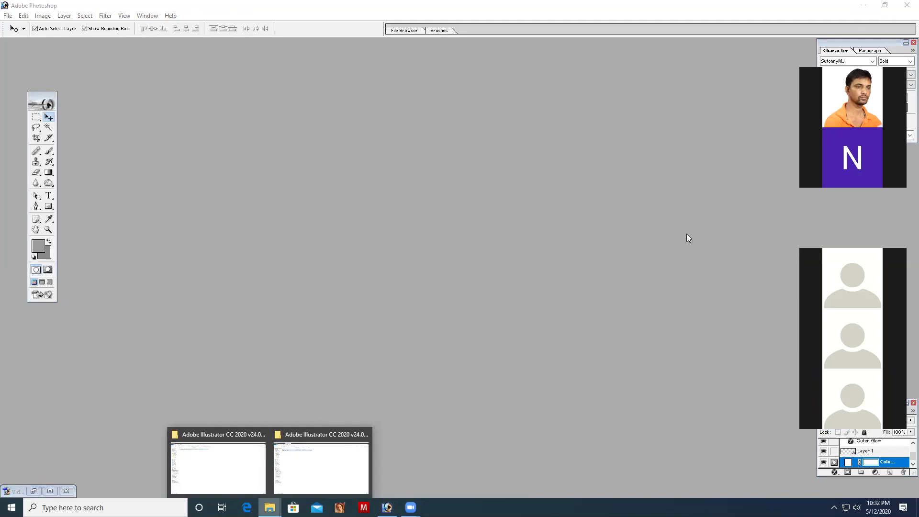
left_click(863, 5)
right_click(591, 148)
left_click(619, 176)
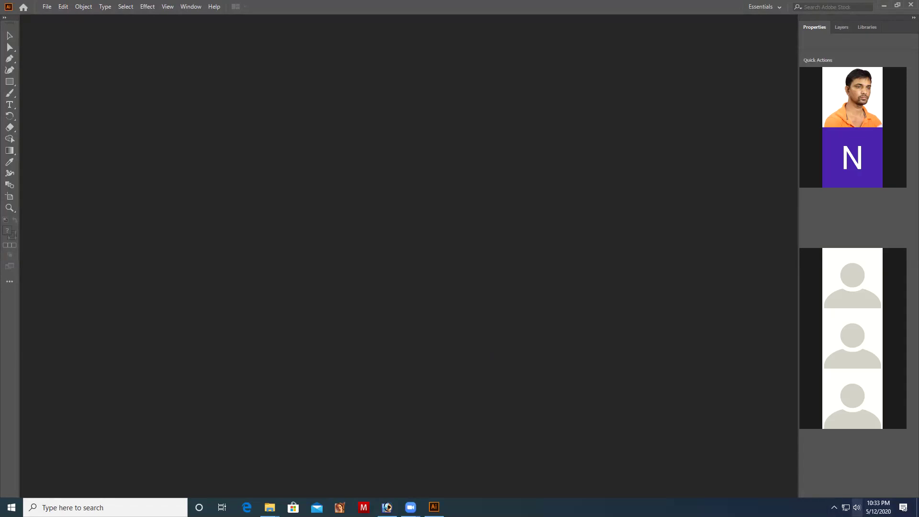
Step: Lower the speaker volume to 53 and return to Illustrator's empty workspace
left_click(857, 507)
left_click_drag(845, 485, 841, 485)
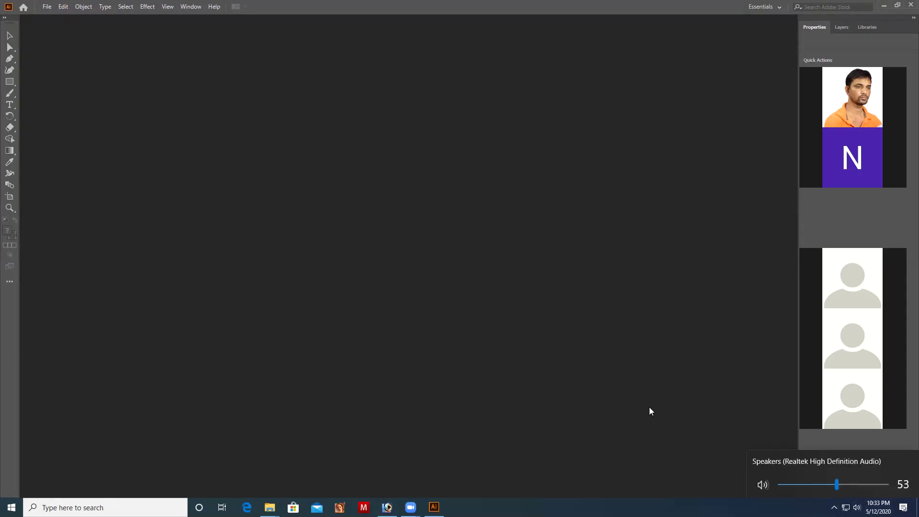
left_click(734, 89)
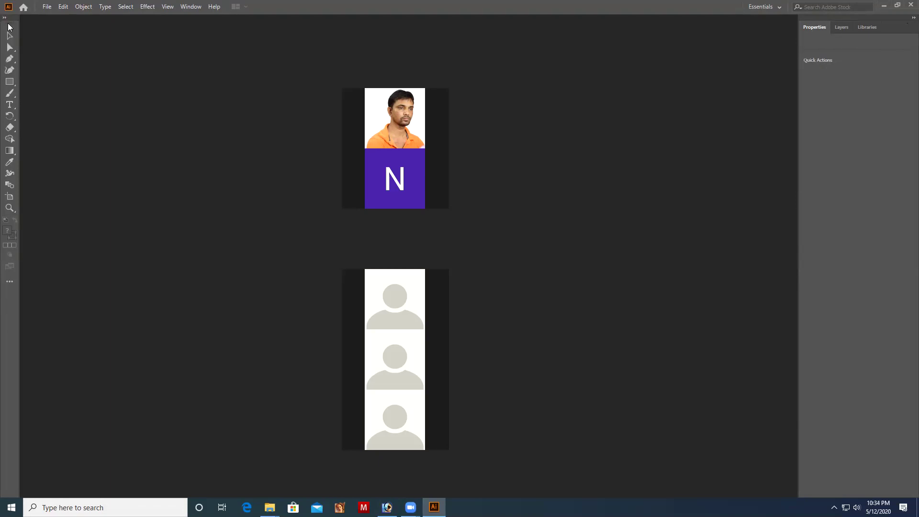
Step: Switch the Tools panel to two columns and dock it back at the left edge
left_click_drag(8, 18, 16, 17)
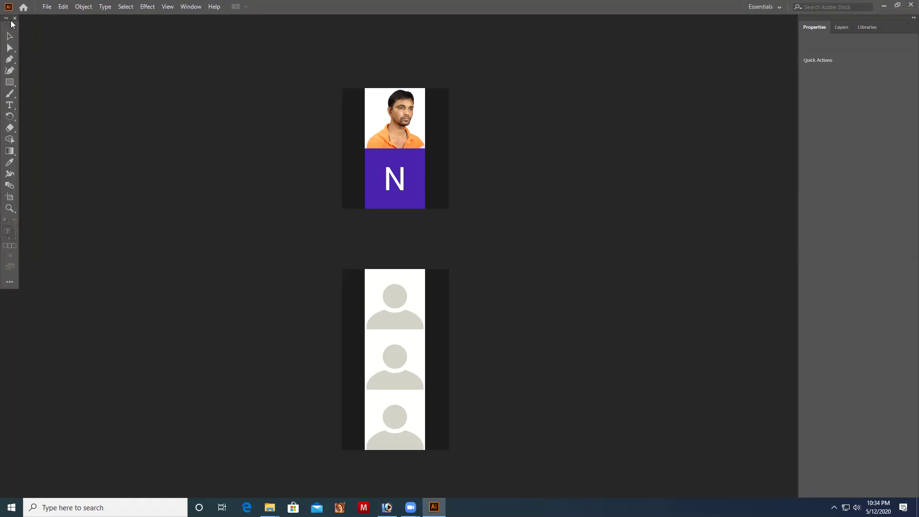
left_click_drag(13, 24, 14, 26)
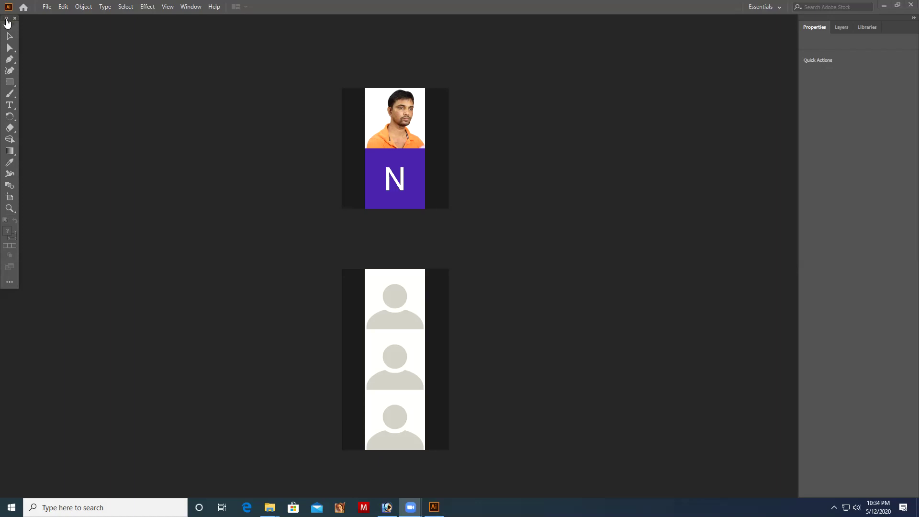
left_click(6, 19)
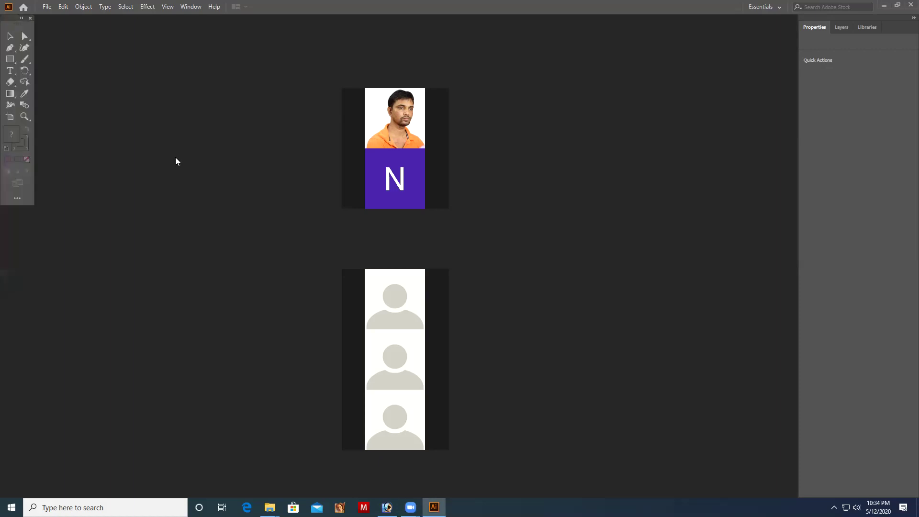
left_click_drag(18, 24, 56, 45)
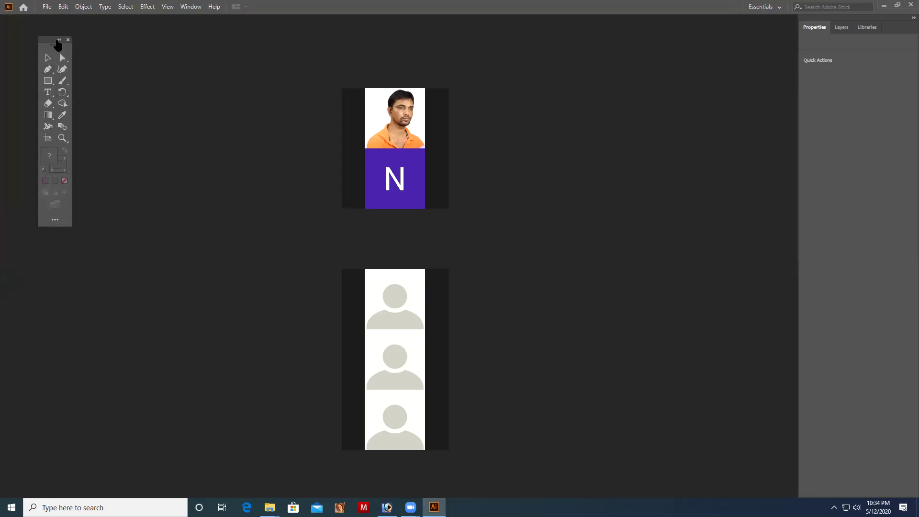
left_click(62, 114)
left_click_drag(50, 37, 5, 23)
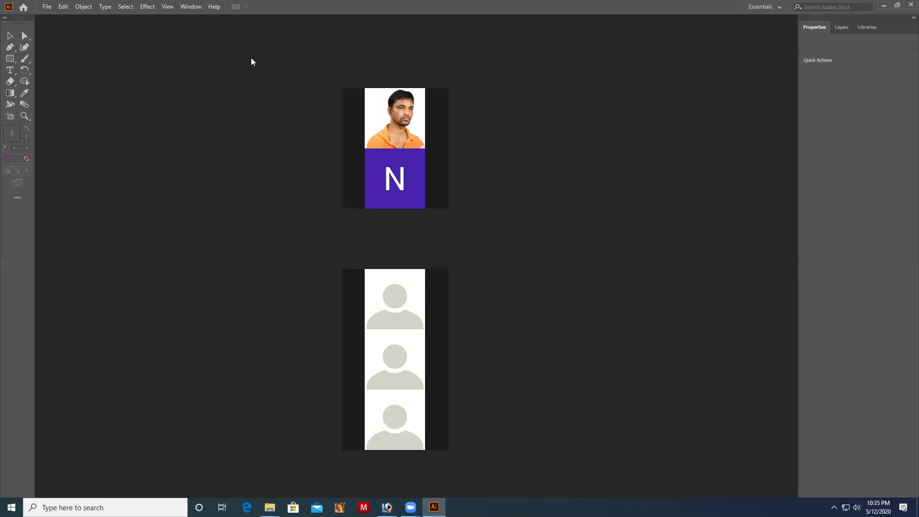
Step: Switch to the Automation workspace showing the Default Actions set in the Actions panel
left_click(48, 7)
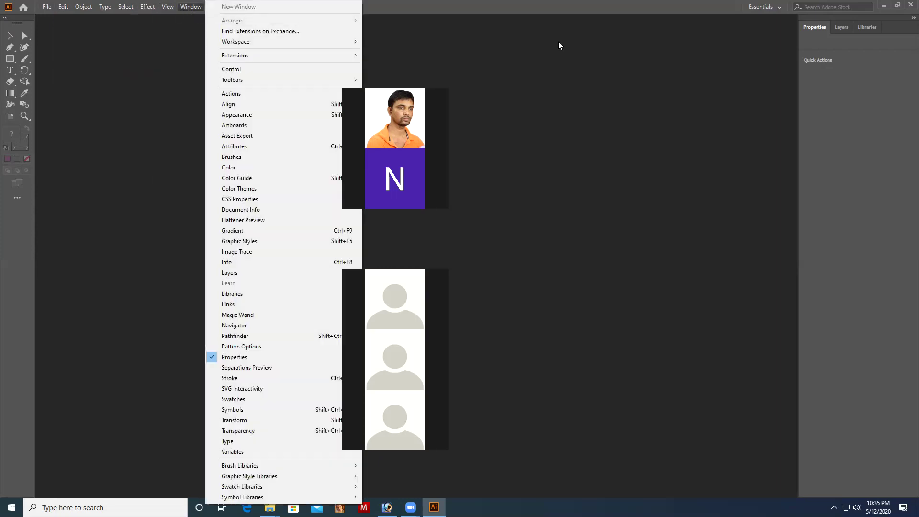
left_click(543, 47)
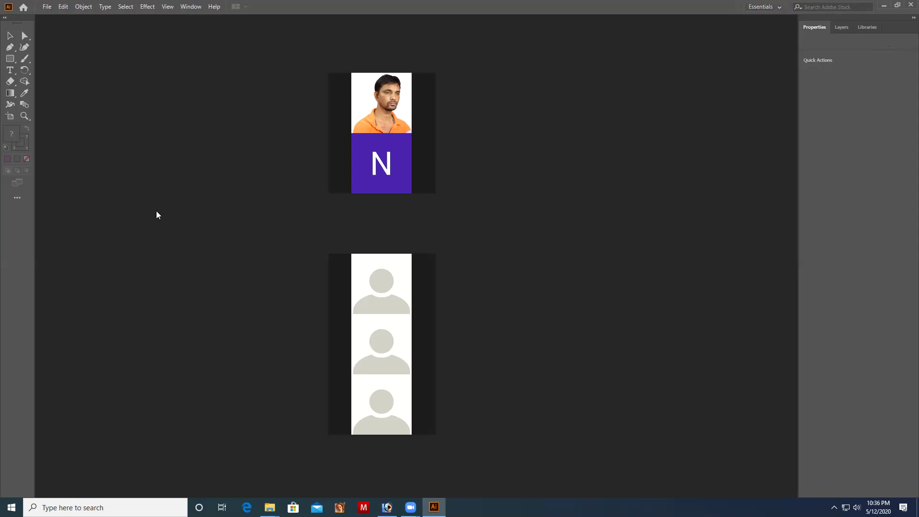
left_click(782, 8)
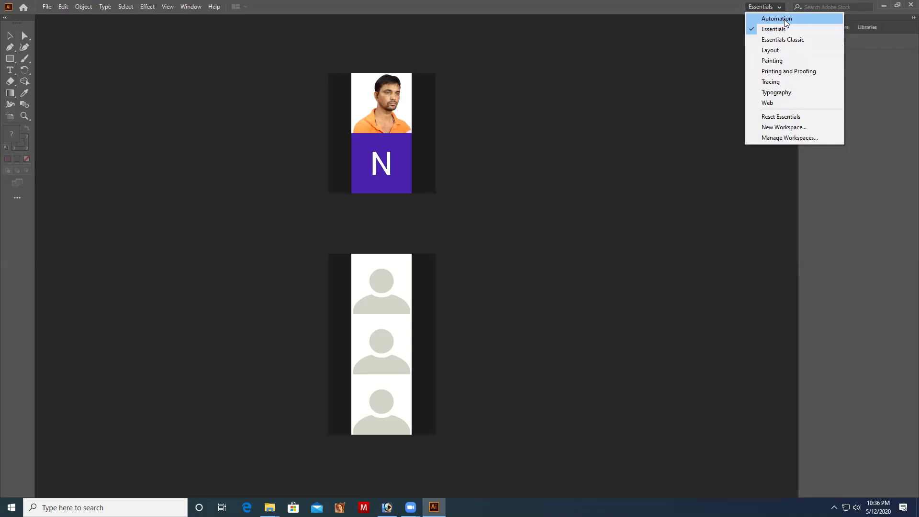
left_click(785, 21)
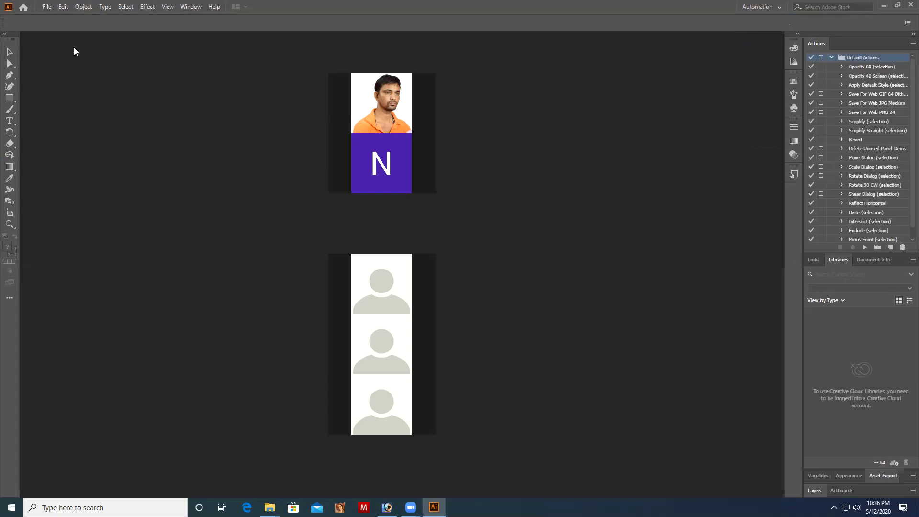
left_click(780, 6)
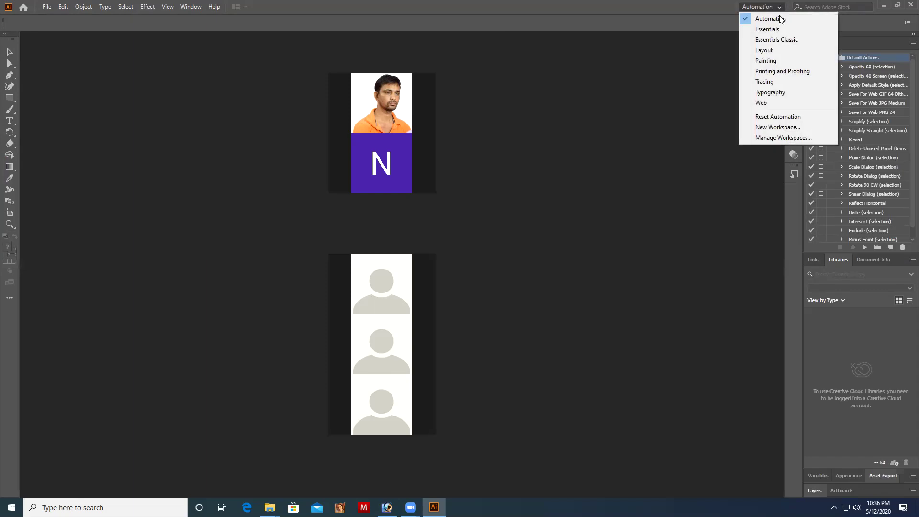
Step: Try the Essentials Classic workspace, then choose the Layout workspace
left_click(778, 40)
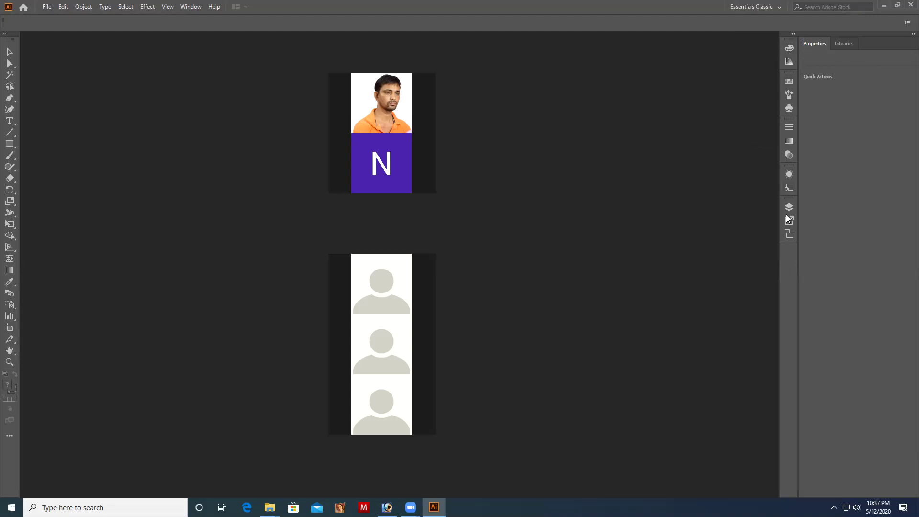
left_click_drag(787, 39, 784, 37)
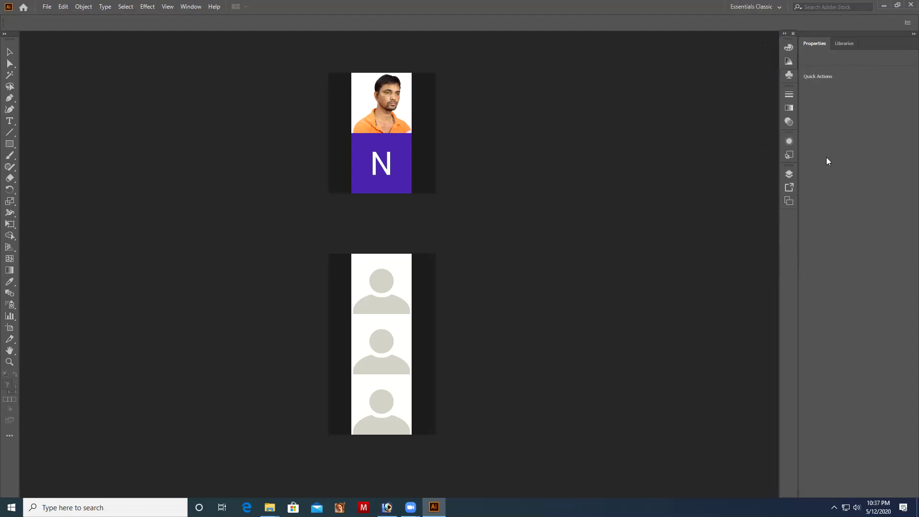
left_click(782, 7)
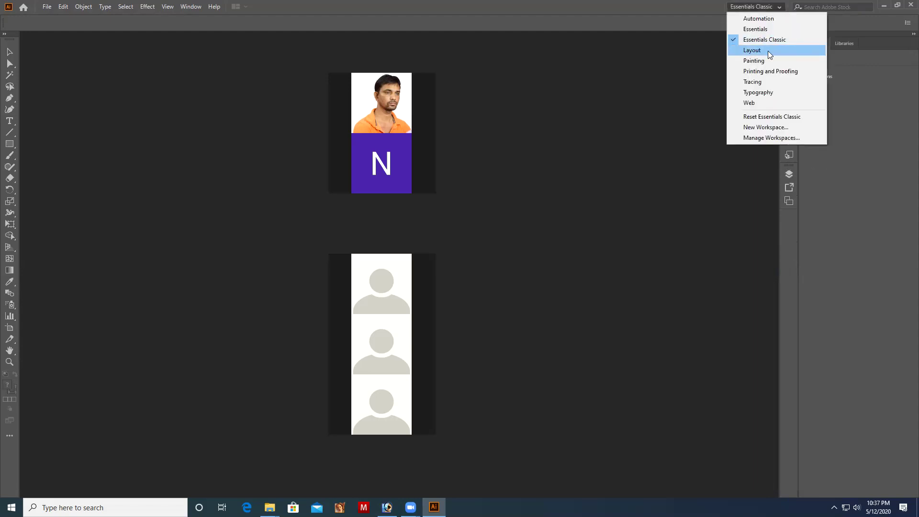
left_click(747, 48)
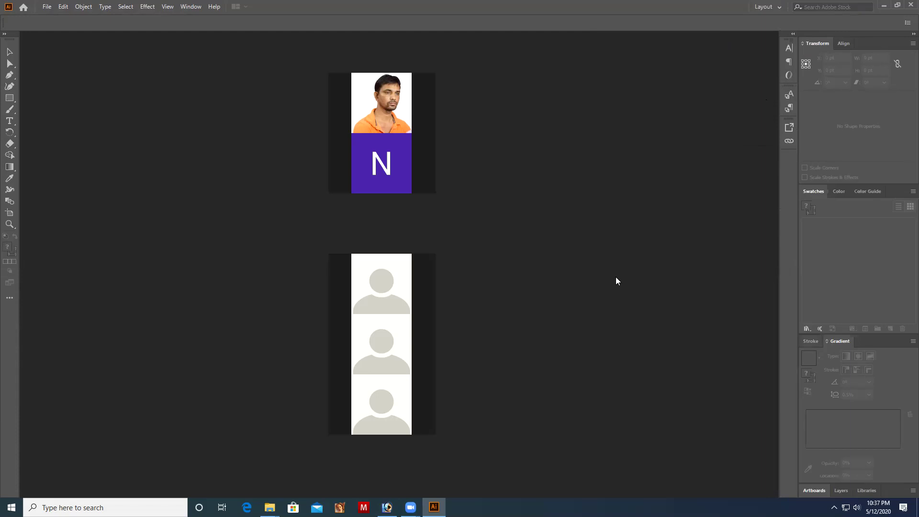
Step: Switch the workspace from Layout back to Essentials
left_click(766, 6)
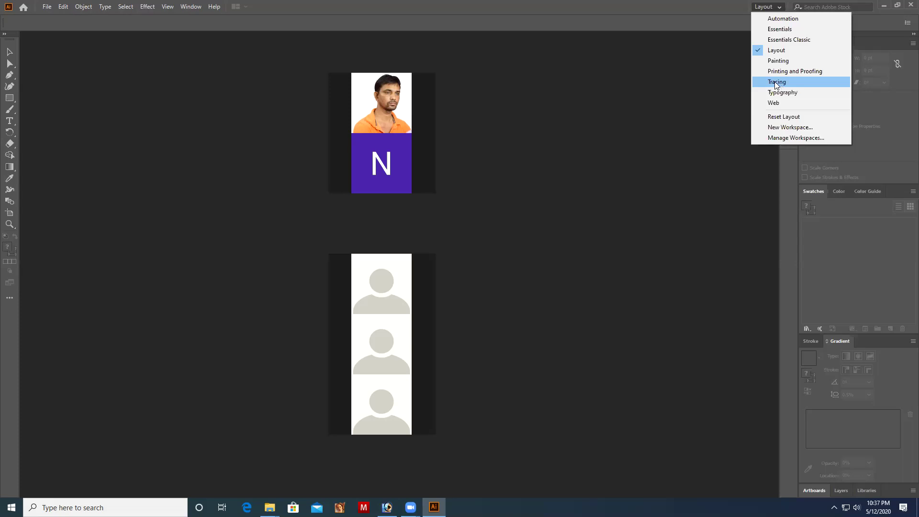
left_click(775, 30)
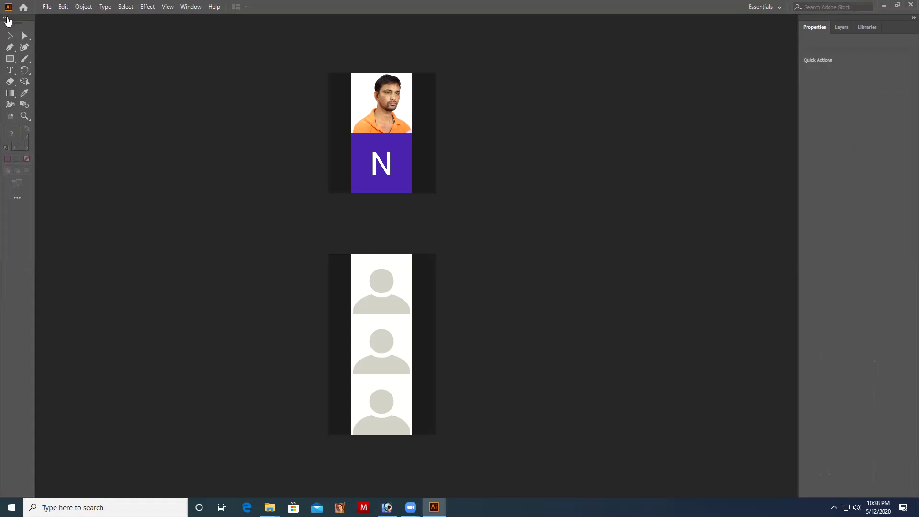
Step: Make the toolbar two columns and float it over the canvas beside the artboards
left_click(4, 17)
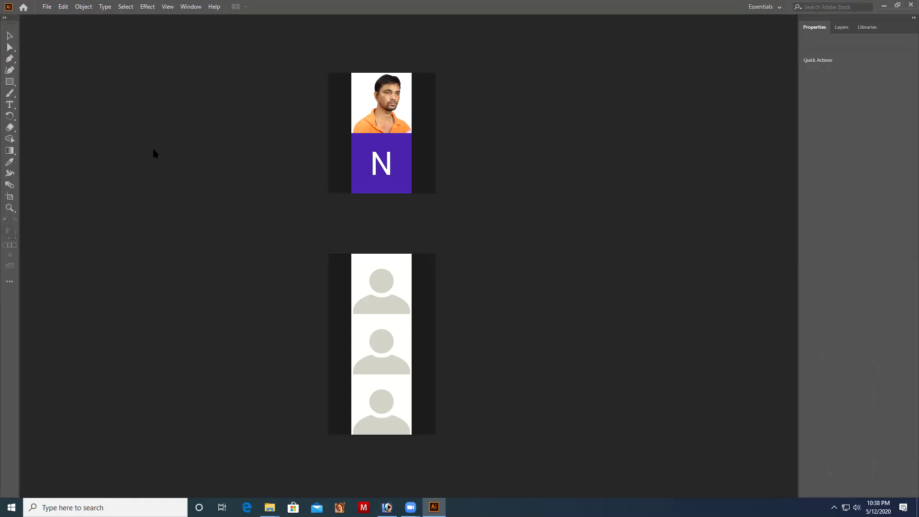
left_click(5, 18)
left_click(24, 93)
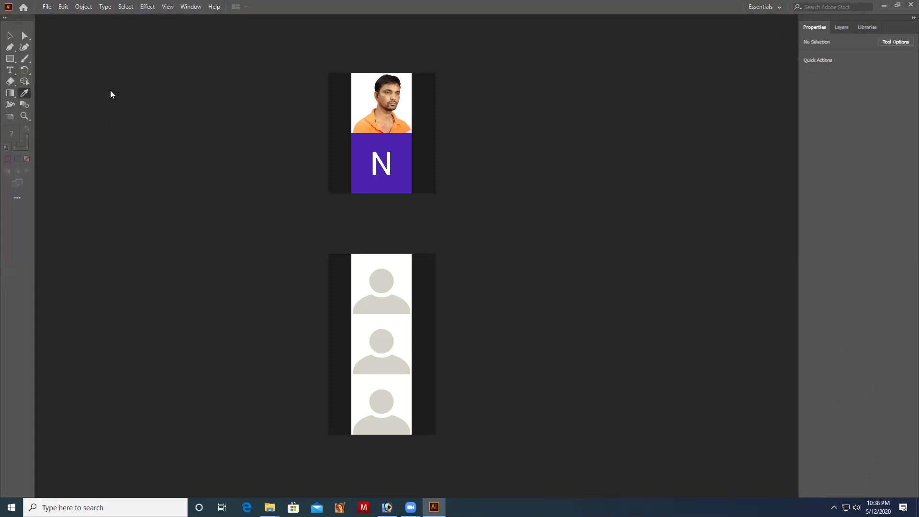
mouse_move(17, 21)
left_mouse_down()
mouse_move(111, 46)
mouse_move(258, 64)
mouse_move(191, 56)
mouse_move(599, 39)
mouse_move(829, 297)
left_mouse_up()
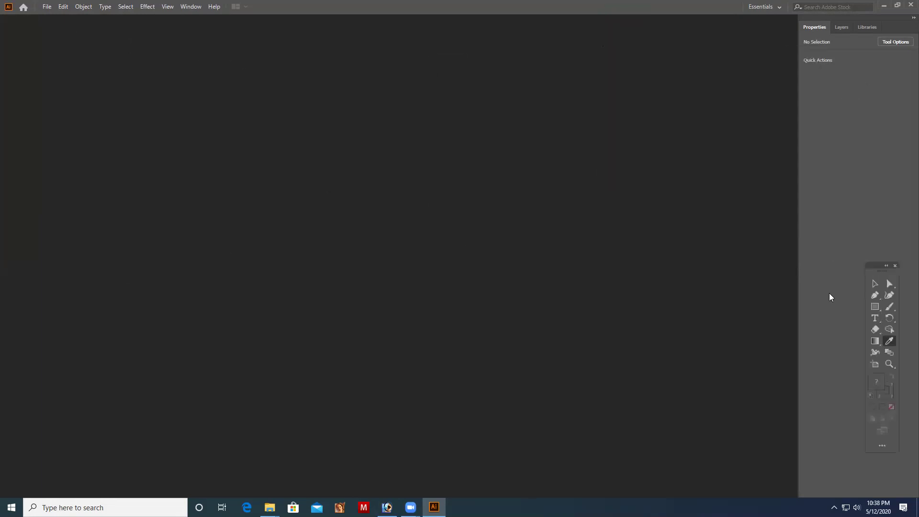
mouse_move(801, 302)
left_mouse_down()
mouse_move(46, 290)
mouse_move(33, 86)
left_mouse_up()
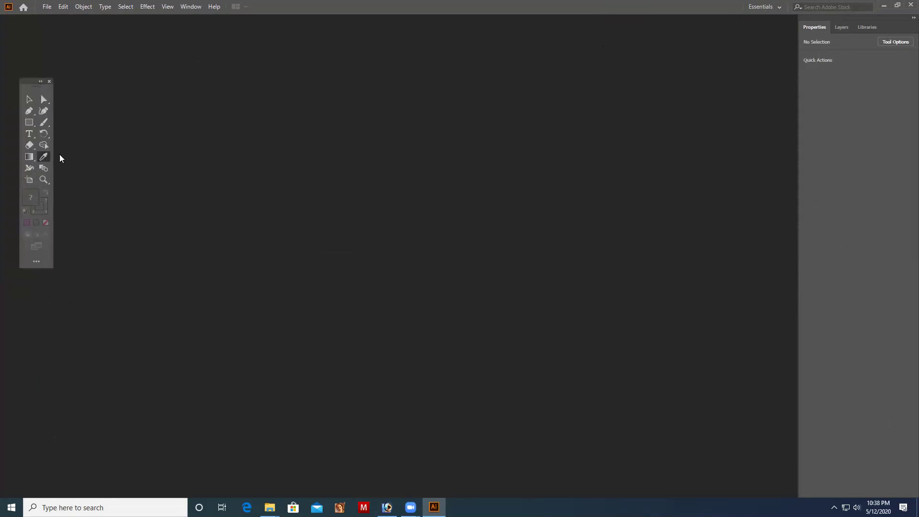
Step: Browse the Layers and Libraries panels, ending back on Properties
left_click(846, 25)
left_click(866, 27)
left_click(825, 26)
left_click(870, 28)
left_click(819, 27)
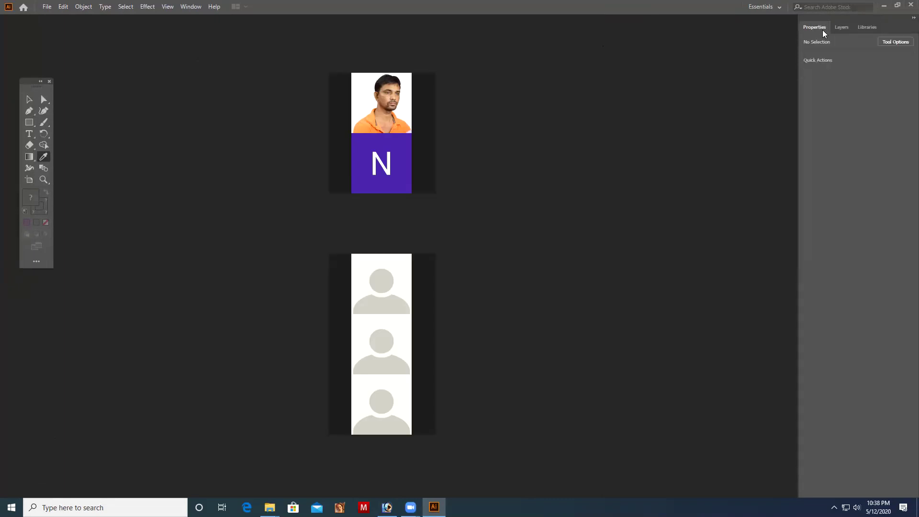
left_click(48, 99)
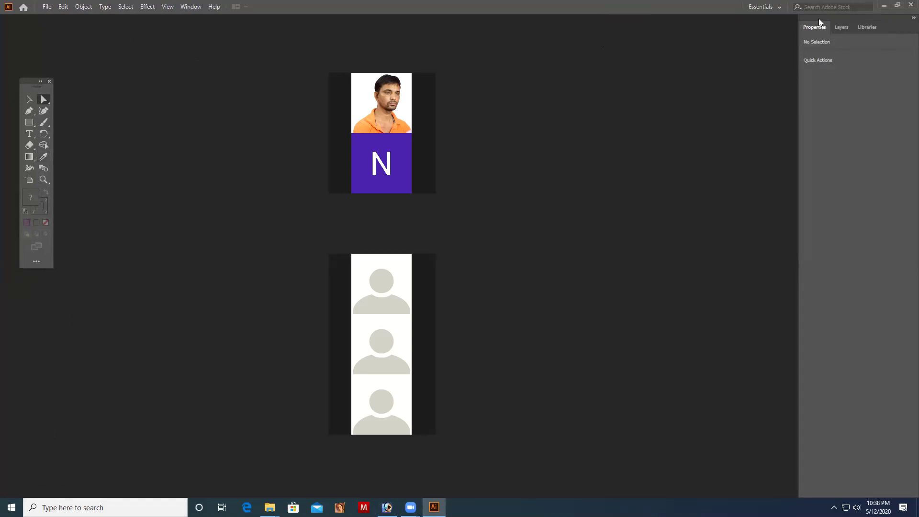
left_click(776, 8)
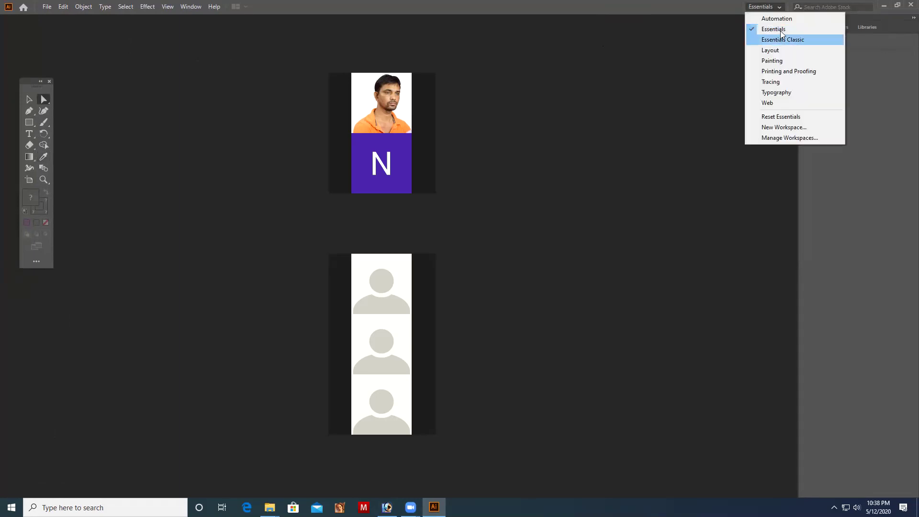
left_click(783, 20)
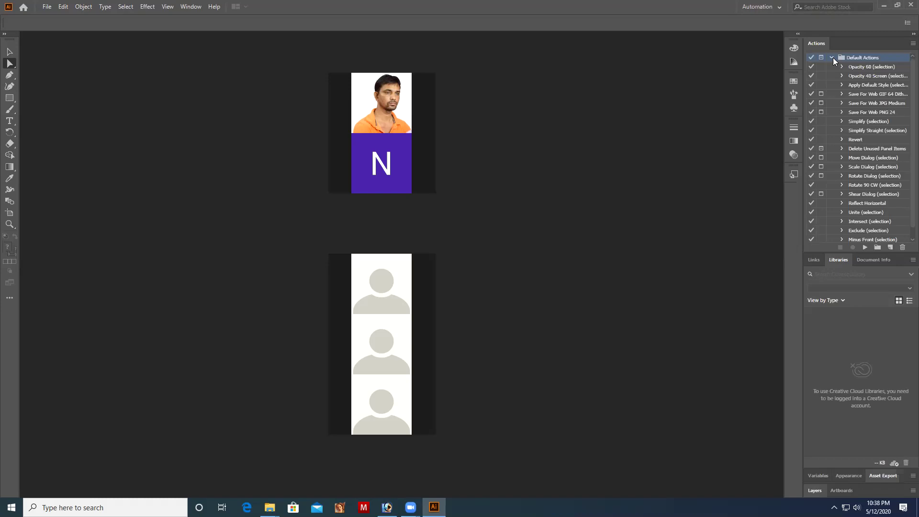
left_click(768, 6)
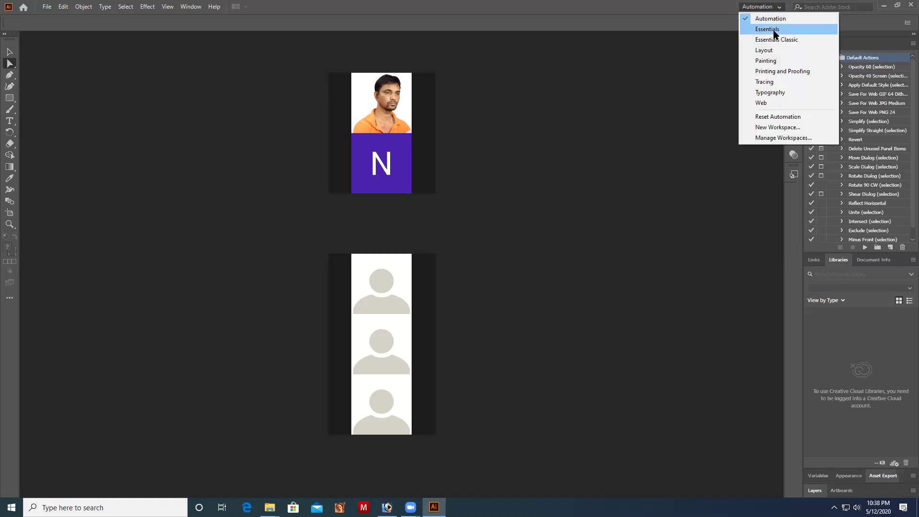
left_click(772, 29)
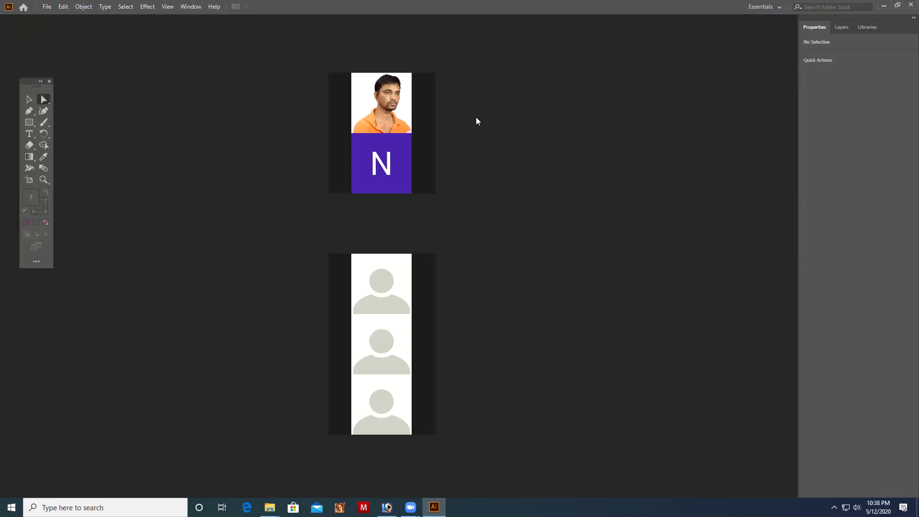
Step: Show the Libraries panel, then open, move and close the Transform/Align/Pathfinder group
left_click(191, 6)
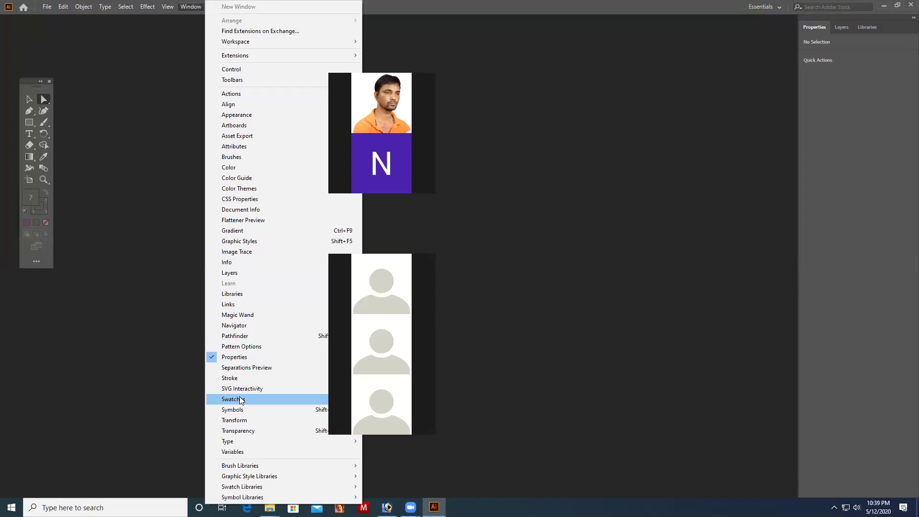
left_click(268, 294)
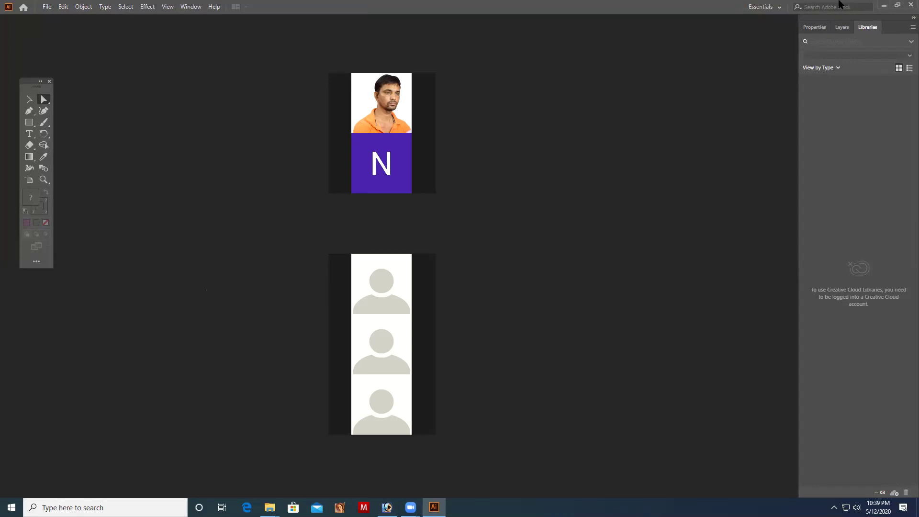
left_click(190, 6)
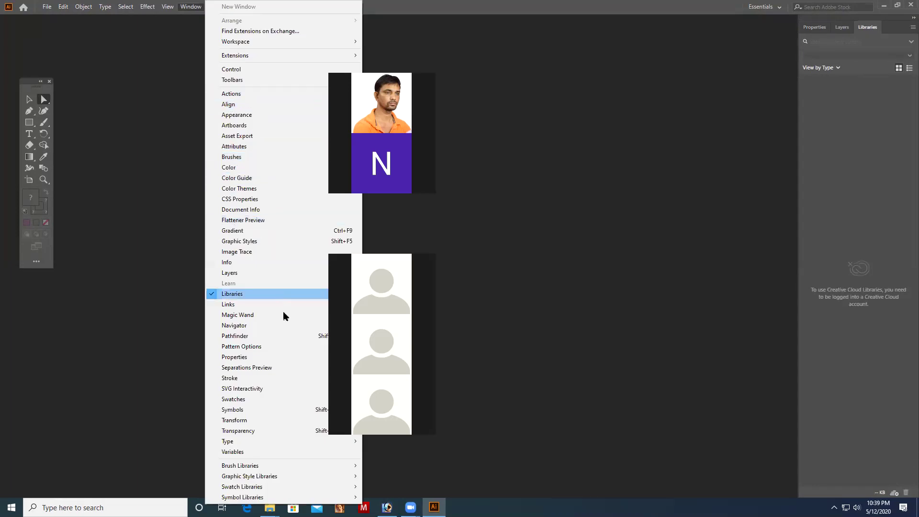
left_click(262, 421)
left_click_drag(98, 324, 136, 244)
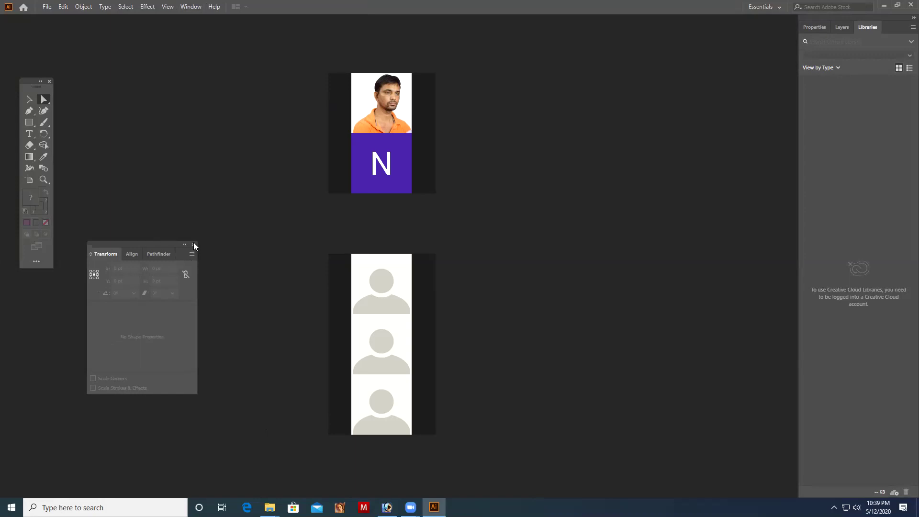
left_click(194, 244)
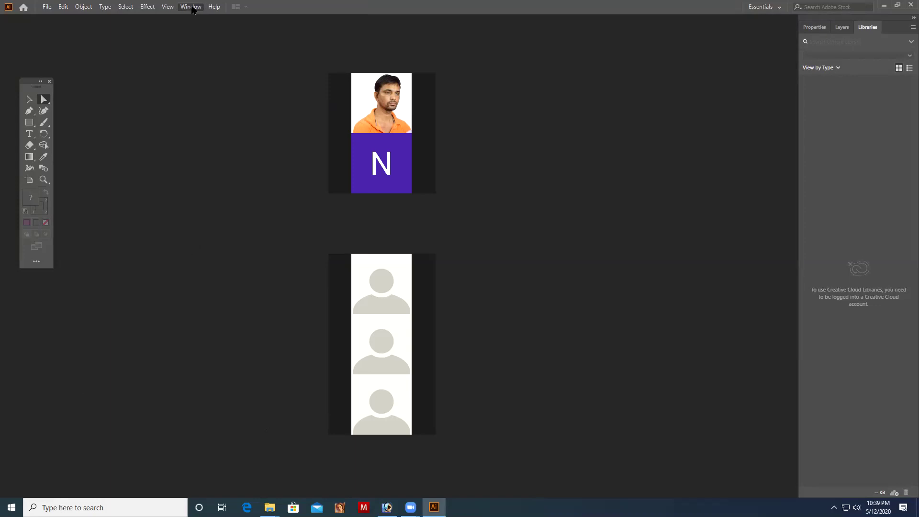
left_click(192, 7)
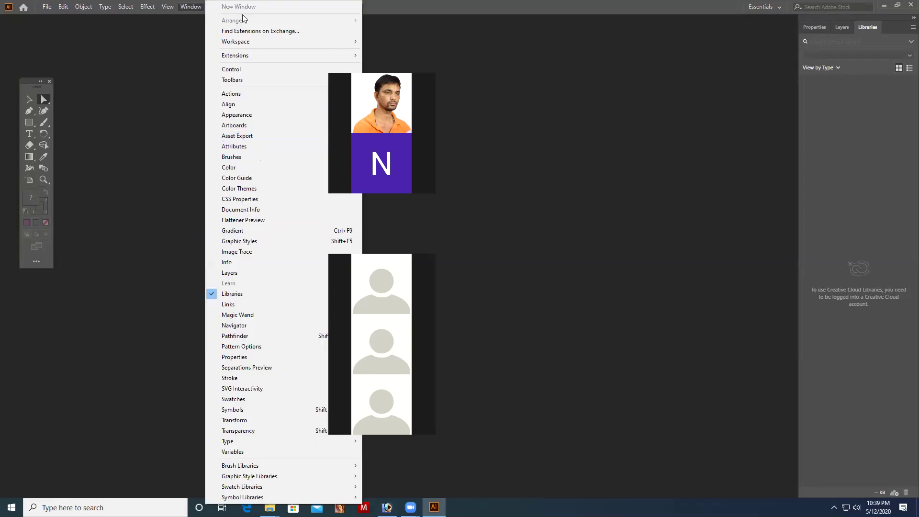
Step: Dock the Brushes and Symbols panels beside Swatches, Libraries and Properties, ending on Properties
left_click(267, 156)
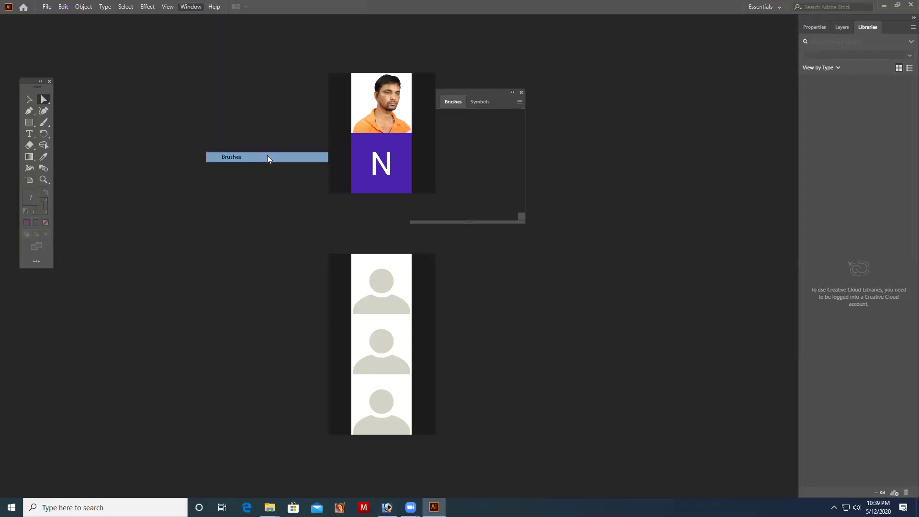
mouse_move(498, 101)
left_mouse_down()
mouse_move(887, 59)
mouse_move(856, 48)
mouse_move(851, 22)
left_mouse_up()
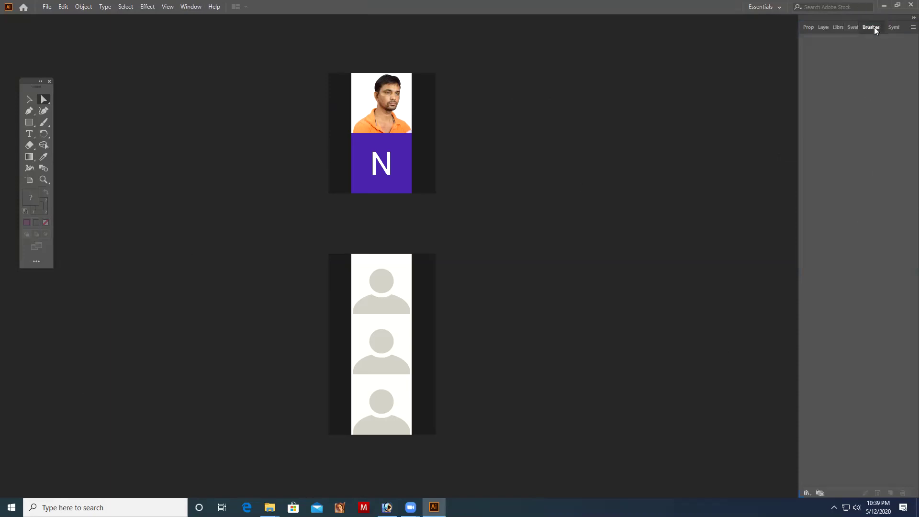
left_click(856, 28)
left_click(840, 26)
left_click(812, 25)
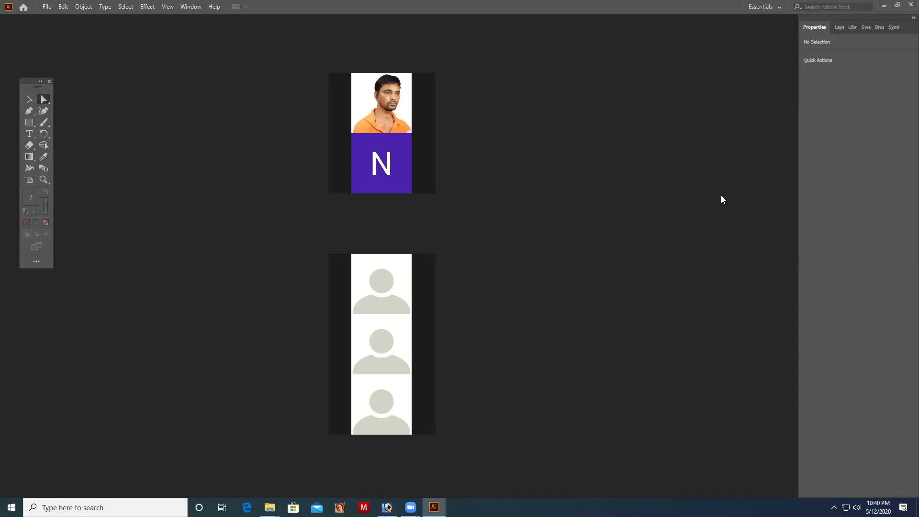
Step: Collapse the right dock to icons and pull the whole panel group out to float
left_click(907, 19)
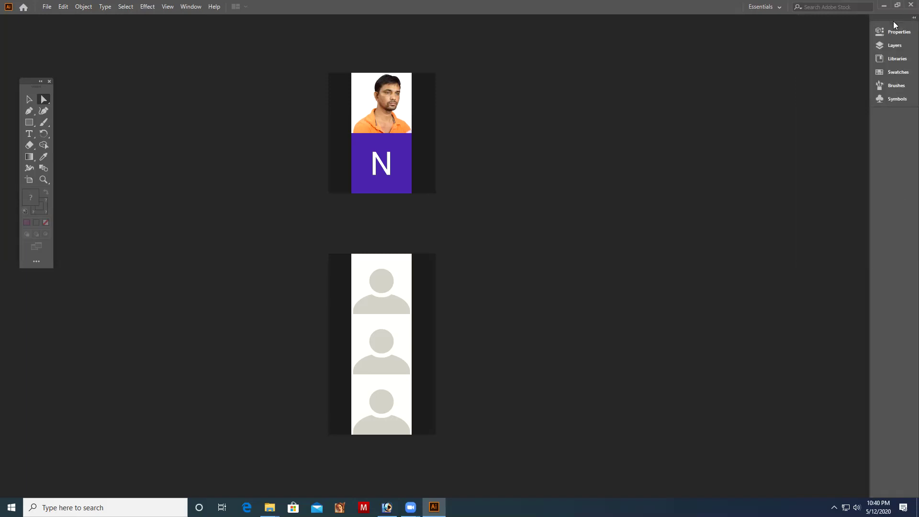
left_click_drag(893, 21, 643, 61)
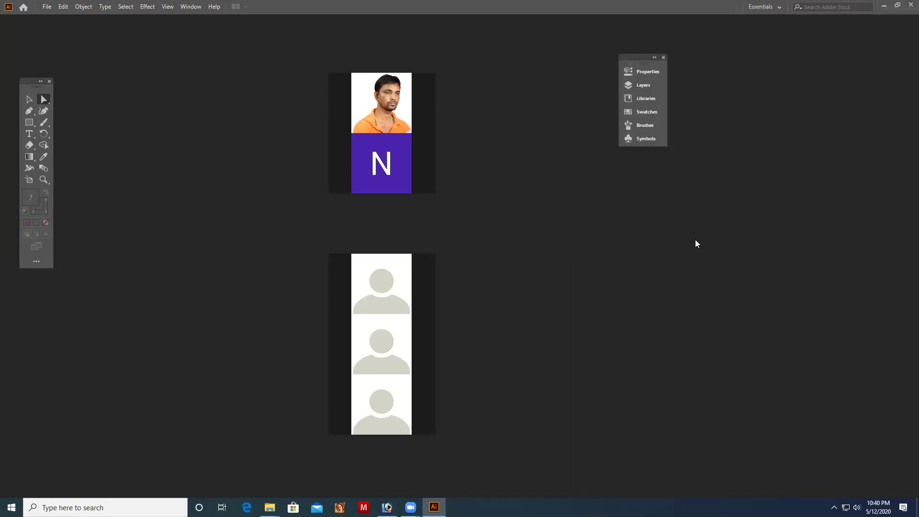
left_click_drag(646, 56, 669, 45)
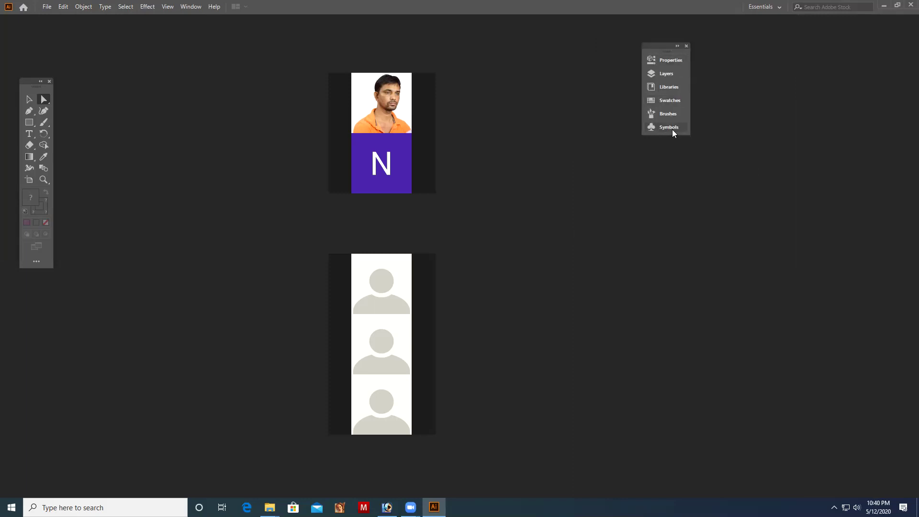
Step: Split Properties, Libraries, Layers, Brushes, Swatches and Symbols into separate floating panels
left_click_drag(679, 59, 595, 65)
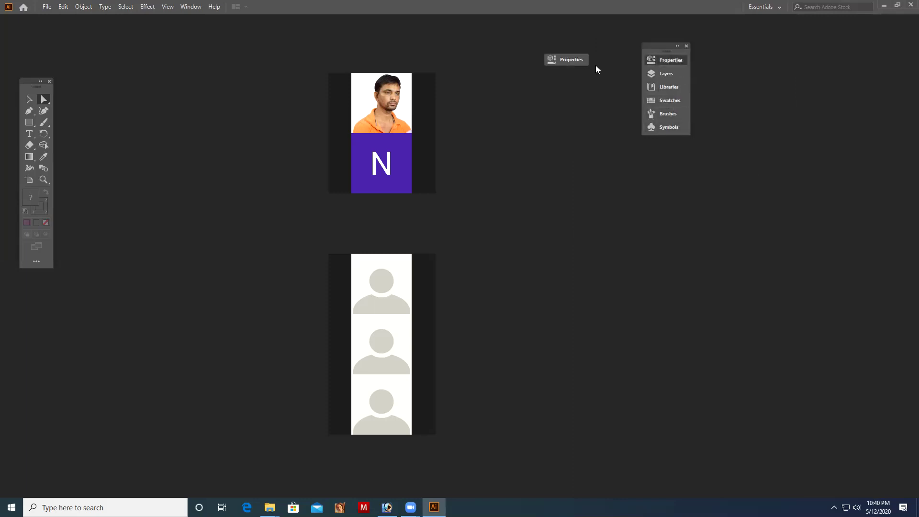
left_click_drag(667, 75, 595, 111)
left_click_drag(653, 60, 660, 173)
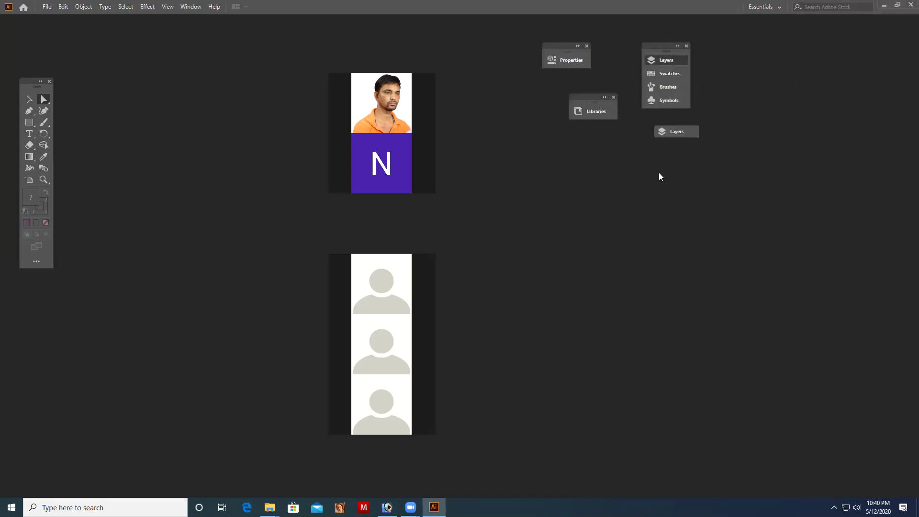
left_click_drag(668, 73, 603, 198)
left_click_drag(670, 60, 767, 193)
left_click_drag(672, 66, 766, 119)
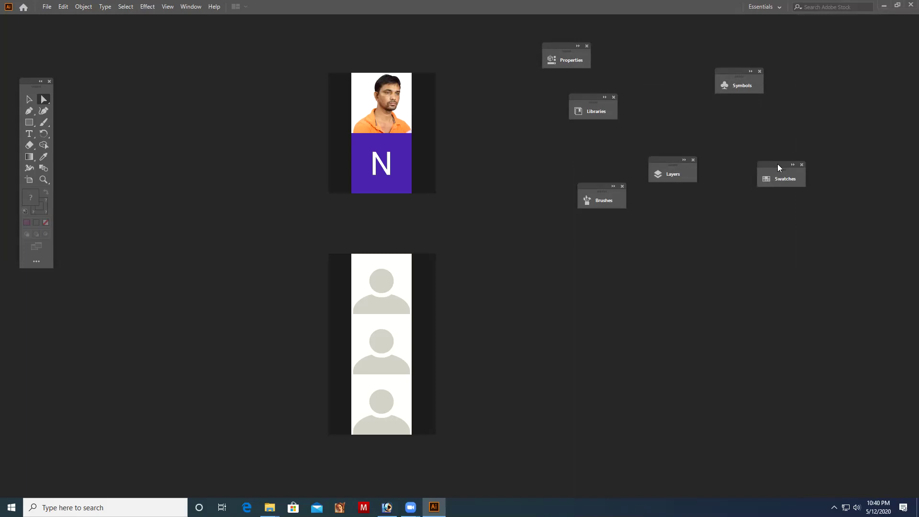
Step: Stack Swatches and Layers under Symbols, and Brushes, Libraries and Properties below them
left_click_drag(777, 164, 736, 98)
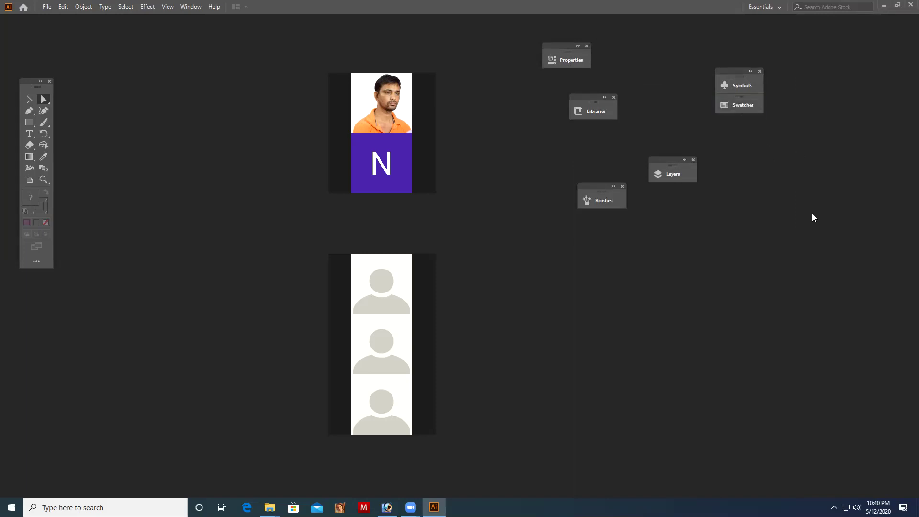
left_click_drag(673, 161, 740, 122)
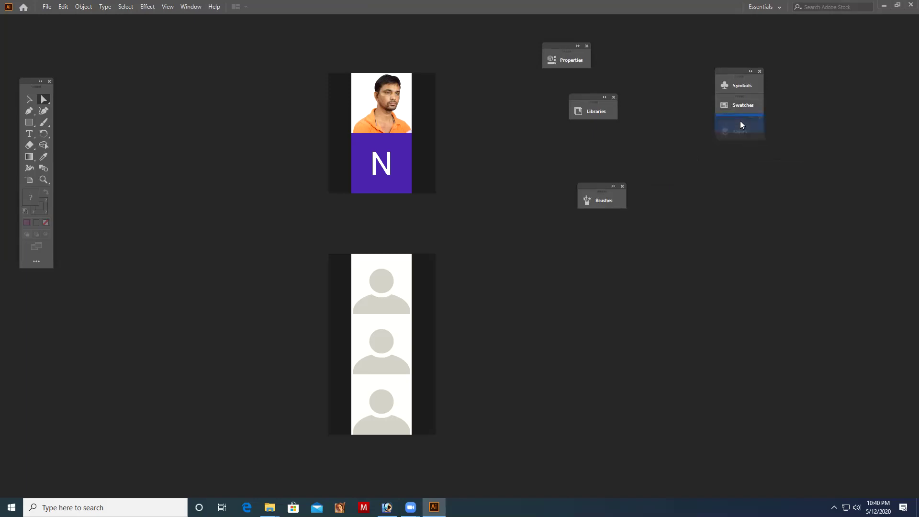
left_click_drag(603, 187, 737, 131)
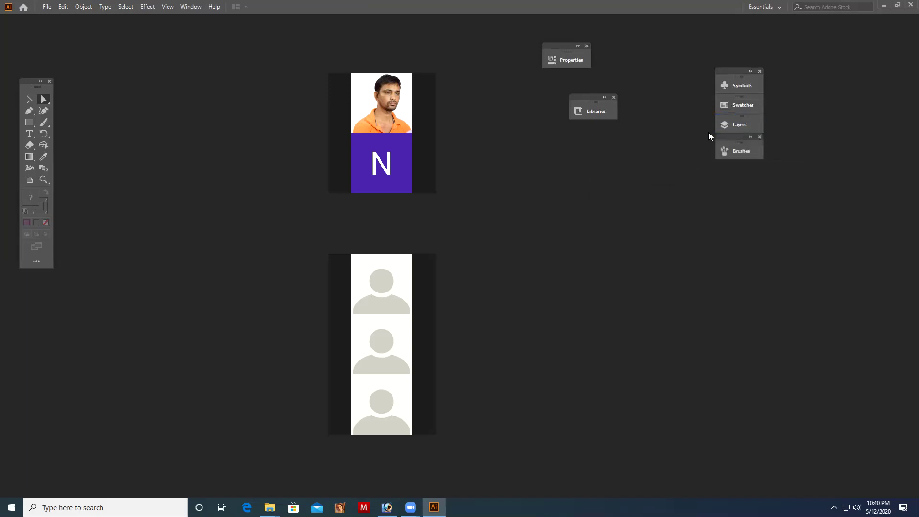
mouse_move(584, 97)
left_mouse_down()
mouse_move(681, 156)
mouse_move(721, 156)
left_mouse_up()
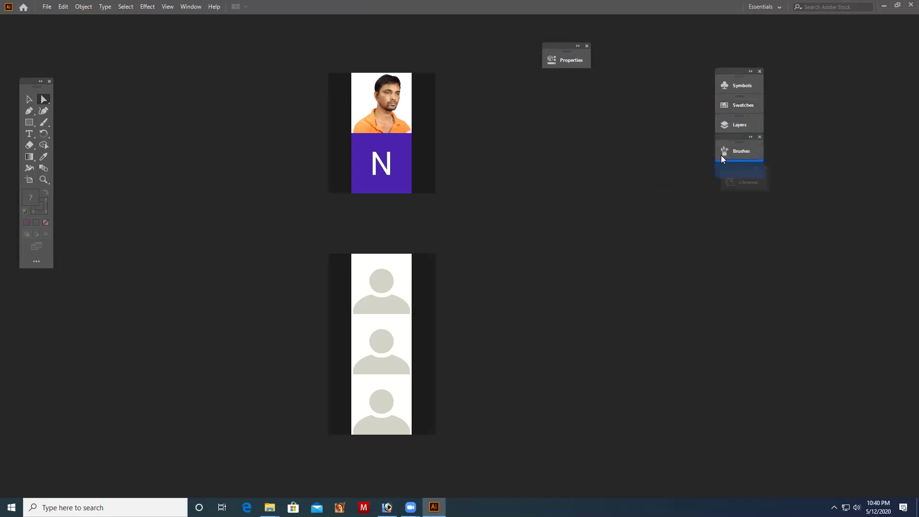
left_click_drag(703, 65, 745, 191)
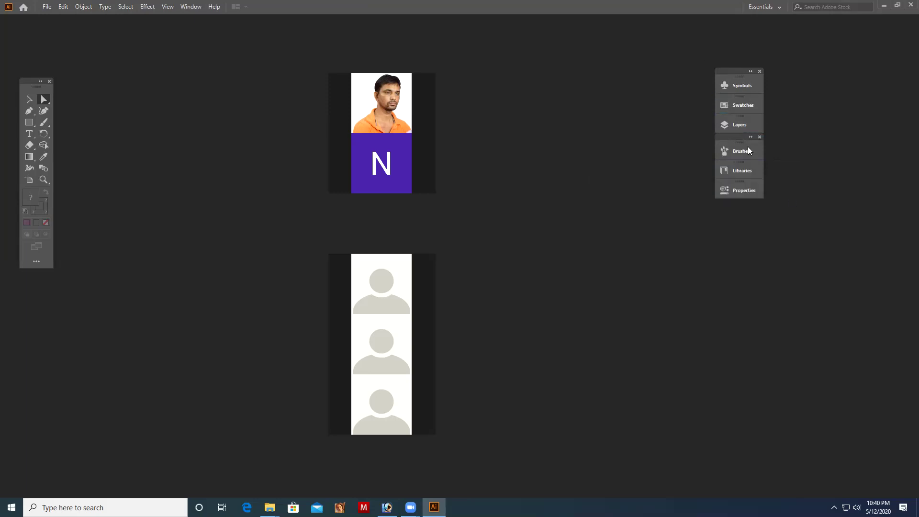
left_click(190, 7)
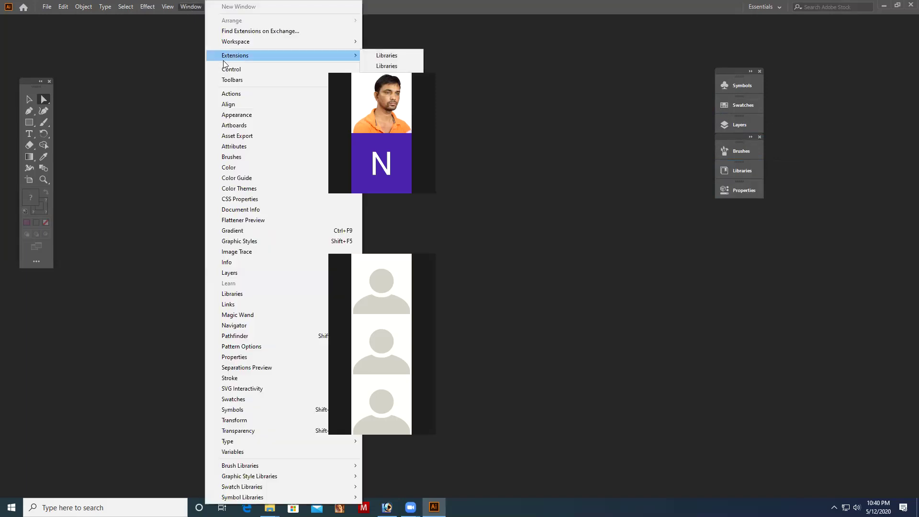
Step: Add the Color panel and merge all panel groups into one column docked at the right edge
left_click(245, 168)
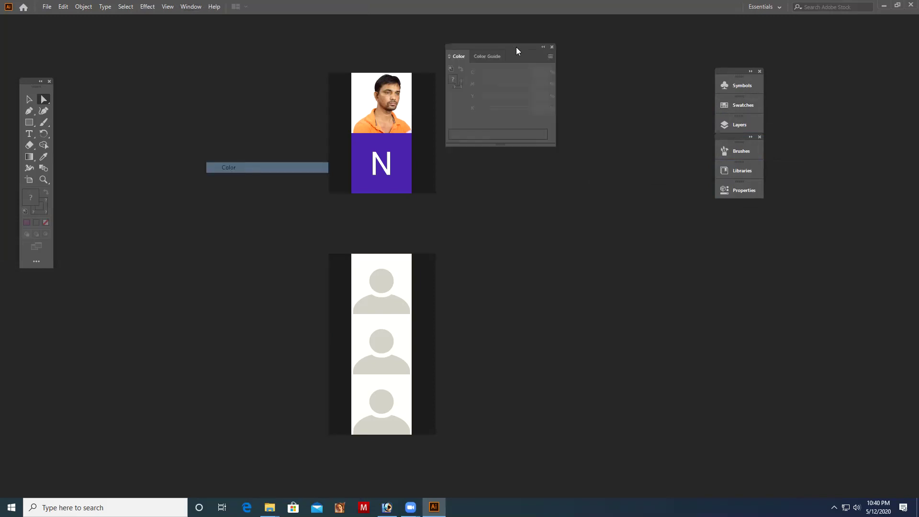
left_click_drag(516, 47, 611, 122)
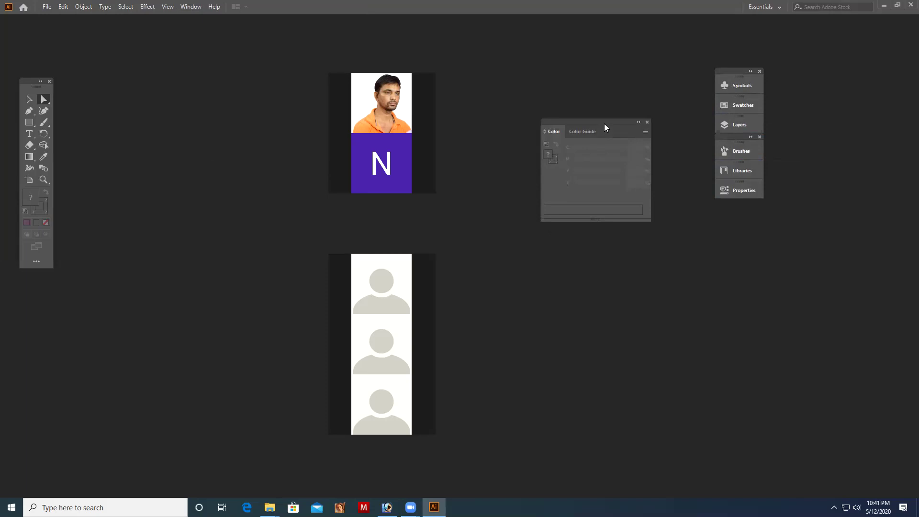
left_click_drag(596, 124, 754, 204)
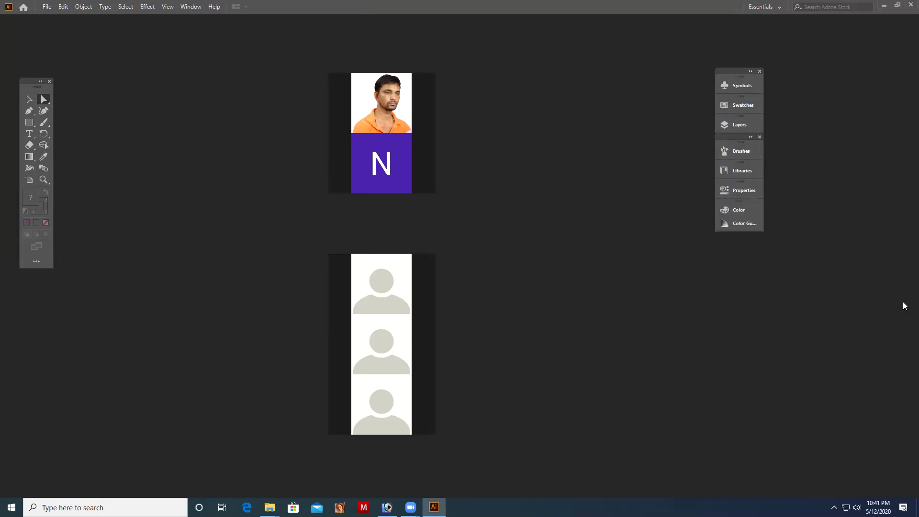
mouse_move(748, 68)
left_mouse_down()
mouse_move(852, 63)
mouse_move(813, 44)
left_mouse_up()
left_click_drag(739, 136, 805, 107)
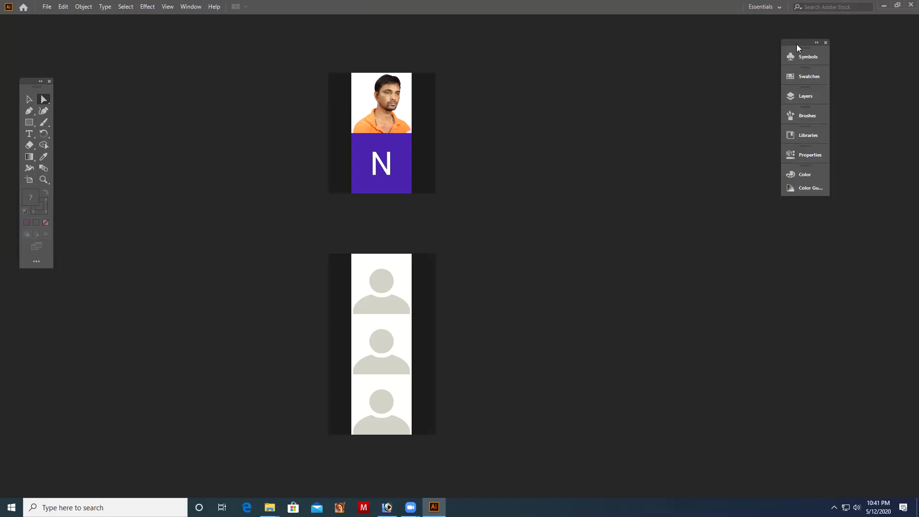
left_click_drag(796, 44, 886, 21)
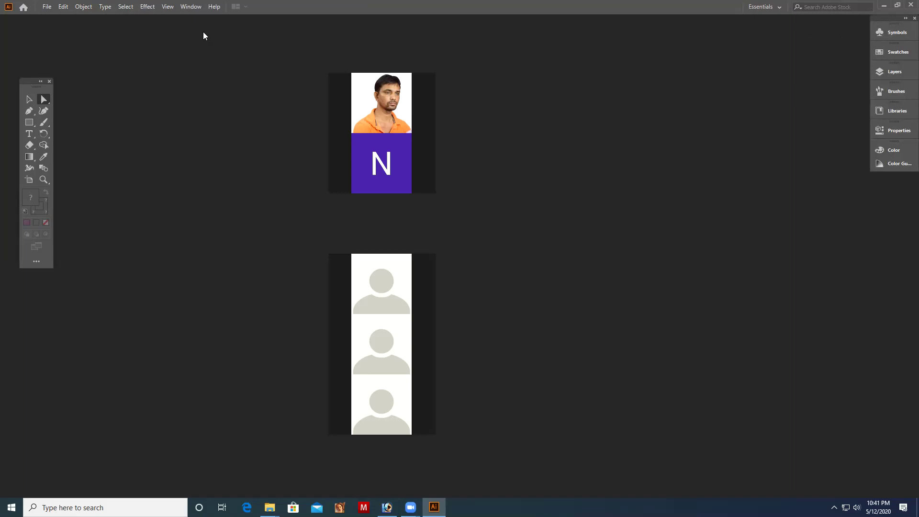
left_click(190, 7)
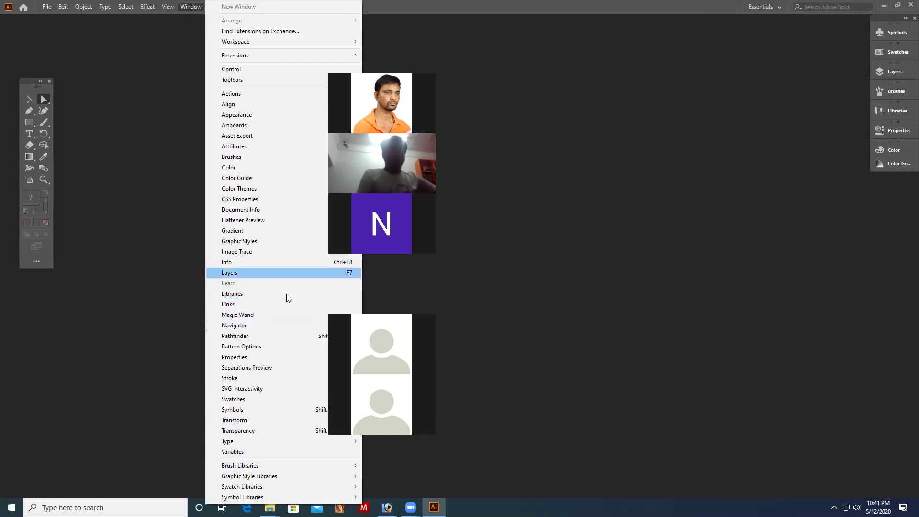
Step: Attach the Transform/Align/Pathfinder group to the panel column and collapse it to icons
left_click(269, 336)
mouse_move(126, 252)
left_mouse_down()
mouse_move(780, 266)
mouse_move(861, 172)
left_mouse_up()
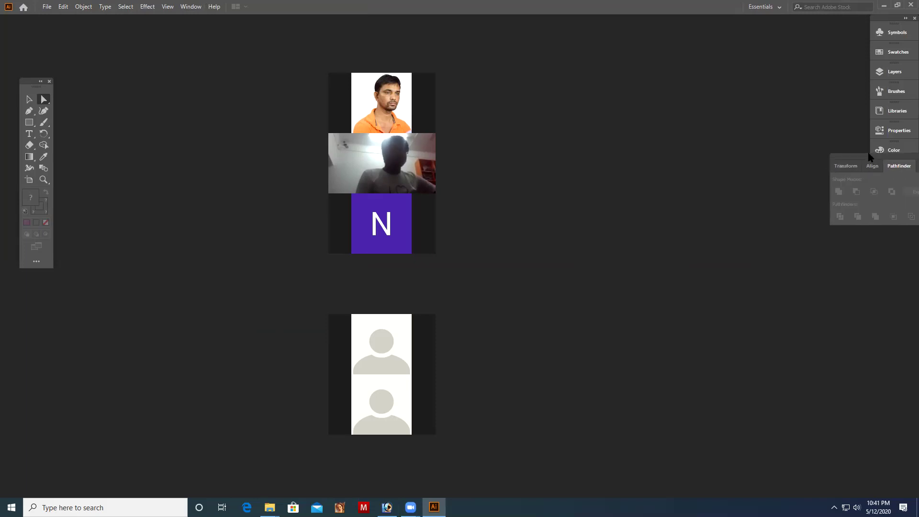
left_click_drag(864, 175, 869, 132)
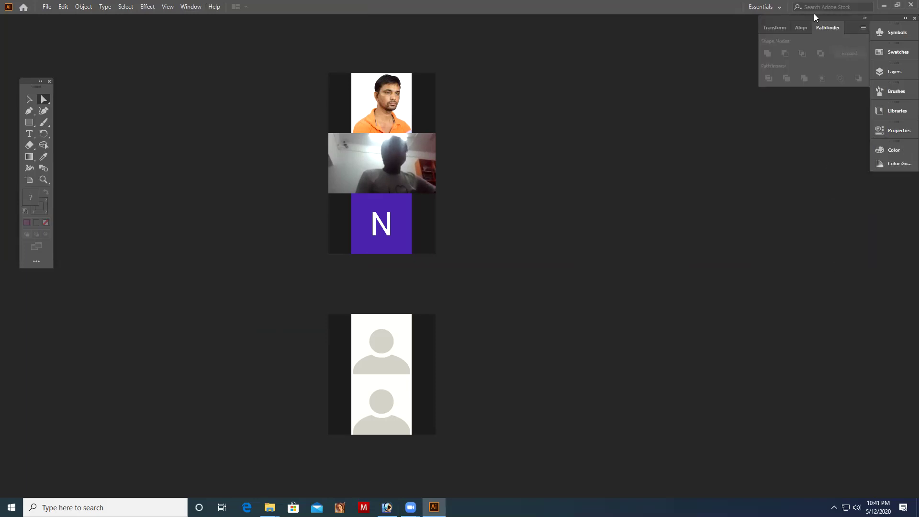
mouse_move(813, 15)
left_mouse_down()
mouse_move(675, 87)
mouse_move(720, 242)
left_mouse_up()
left_click(731, 87)
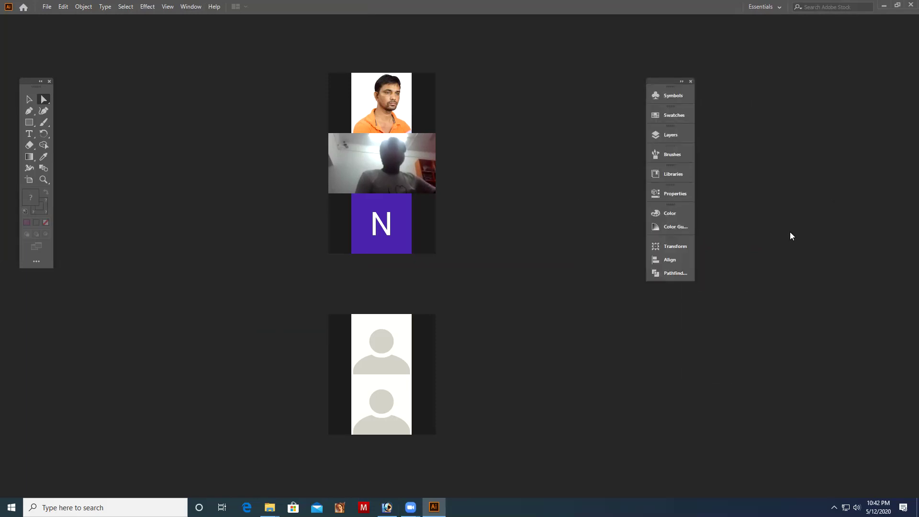
Step: Dock the floating panel column back at the top-right edge of the workspace
left_click_drag(670, 82, 891, 23)
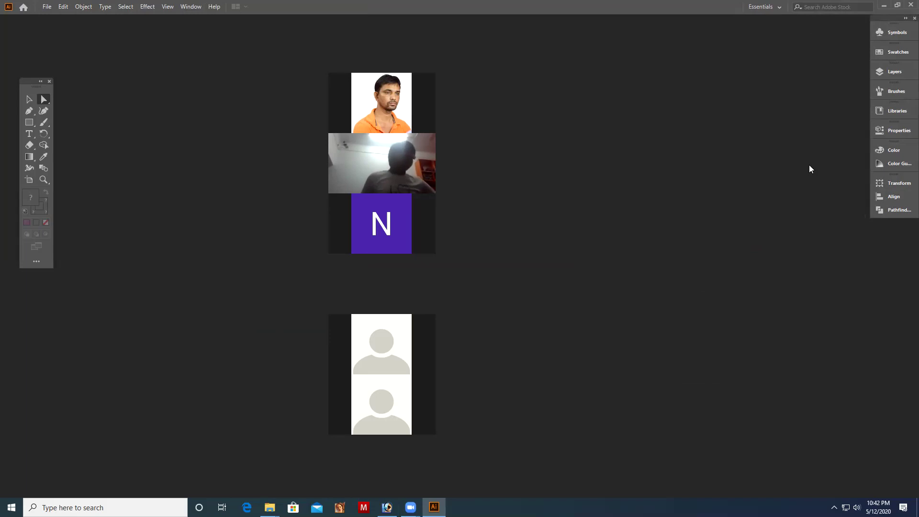
Step: Bring the Zoom Cloud Meetings window forward and minimize it
mouse_move(410, 507)
left_click(386, 475)
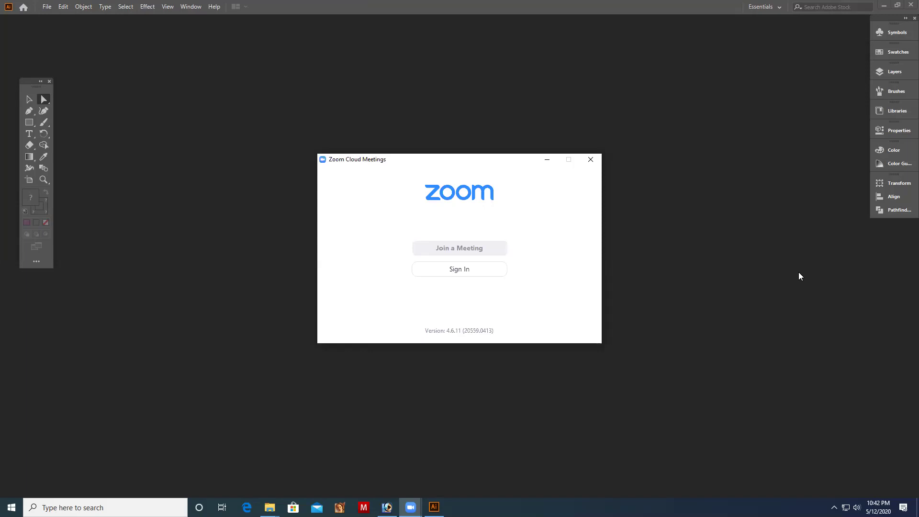
left_click(547, 159)
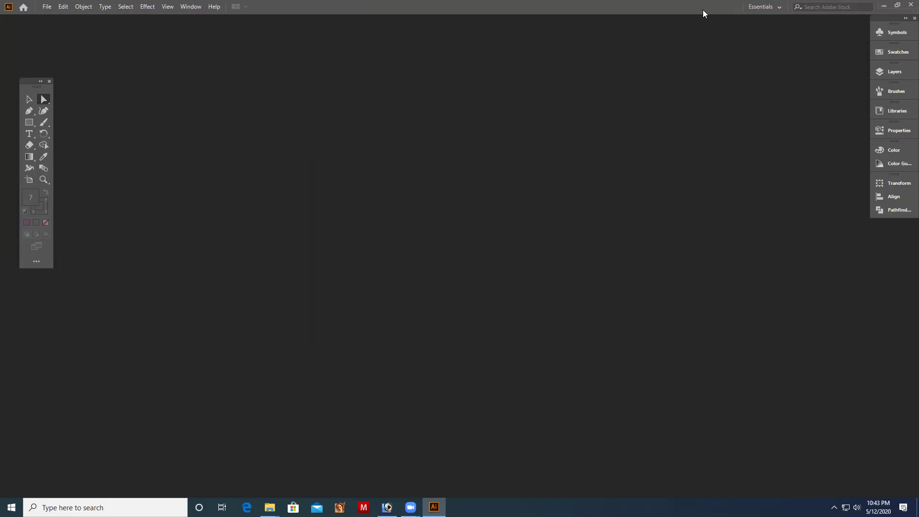
Step: Dock the floating Tools panel against the left edge of the workspace
left_click_drag(34, 84, 5, 22)
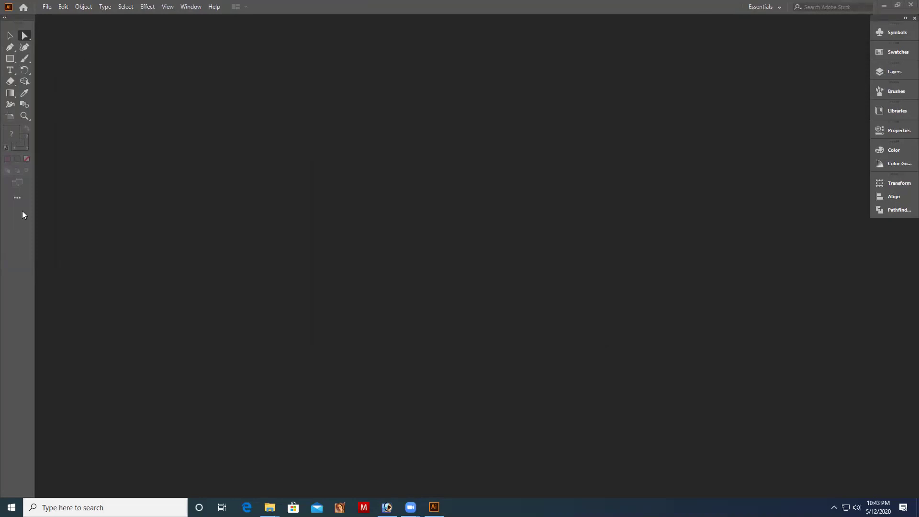
left_click(17, 198)
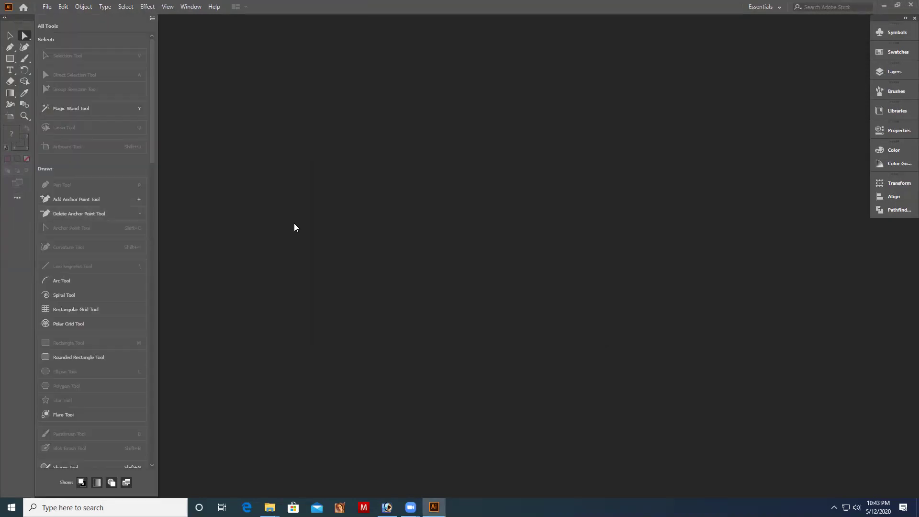
left_click(170, 231)
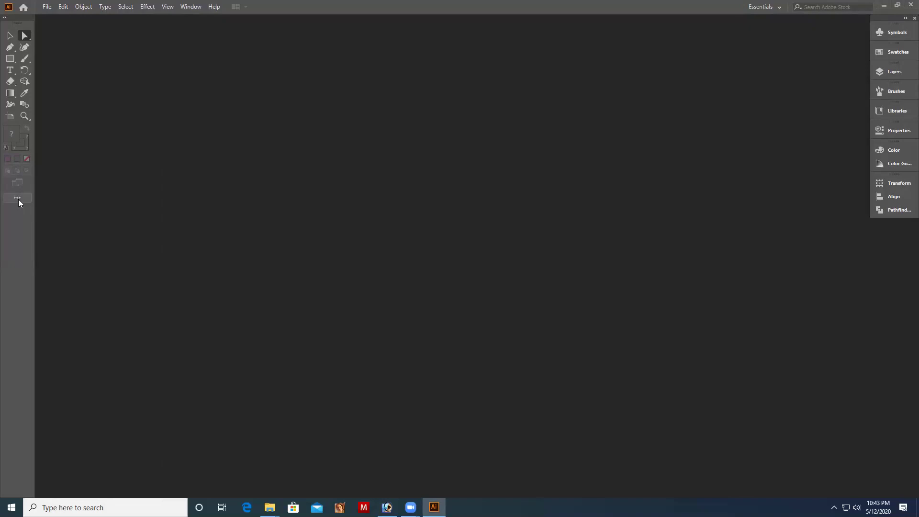
left_click(19, 200)
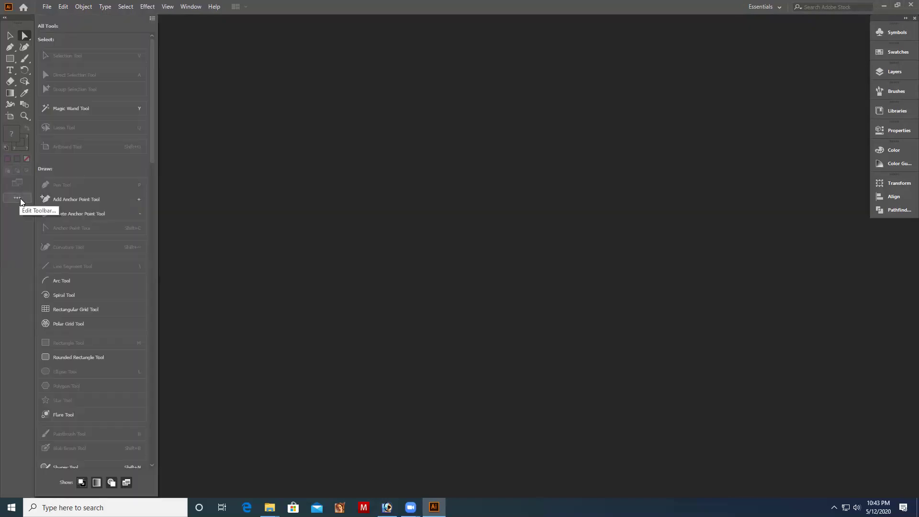
scroll(157, 162, "down", 2)
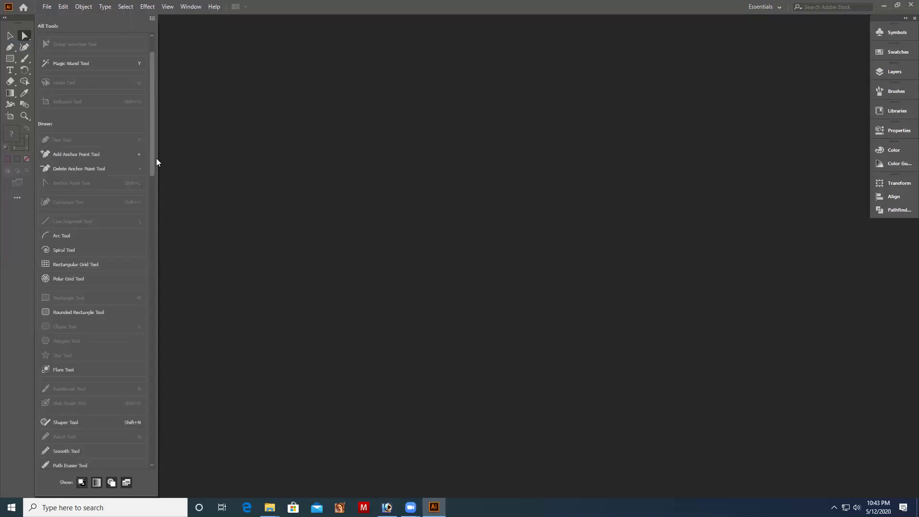
left_click_drag(156, 162, 151, 416)
left_click(153, 182)
left_click_drag(153, 182, 153, 62)
left_click_drag(153, 124, 162, 429)
left_click(152, 178)
scroll(143, 173, "up", 10)
left_click(200, 96)
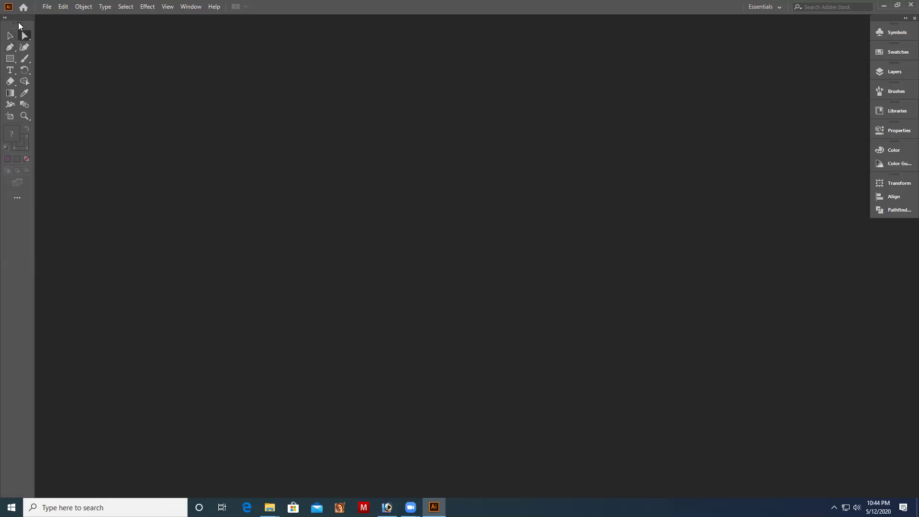
Step: Float the Tools panel beside the canvas and switch it to a single column
left_click_drag(19, 24, 55, 24)
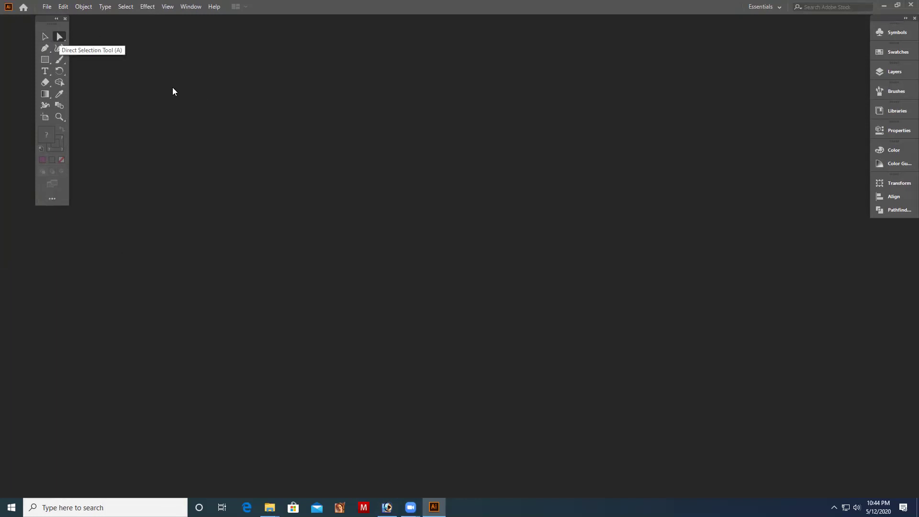
left_click(57, 19)
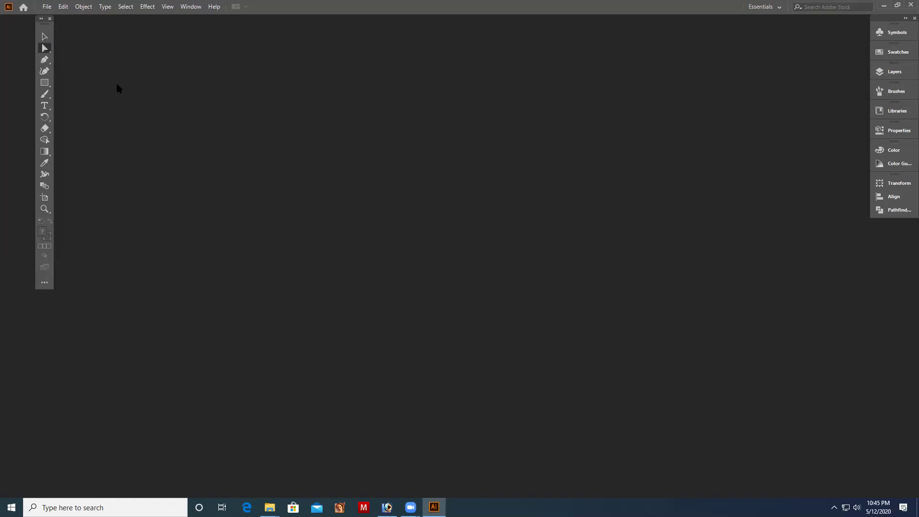
Step: Switch from Direct Selection to the regular Selection Tool with the V shortcut
key("v")
Step: Return to the Home start screen and bring up the New Document dialog with Ctrl+N
left_click(24, 6)
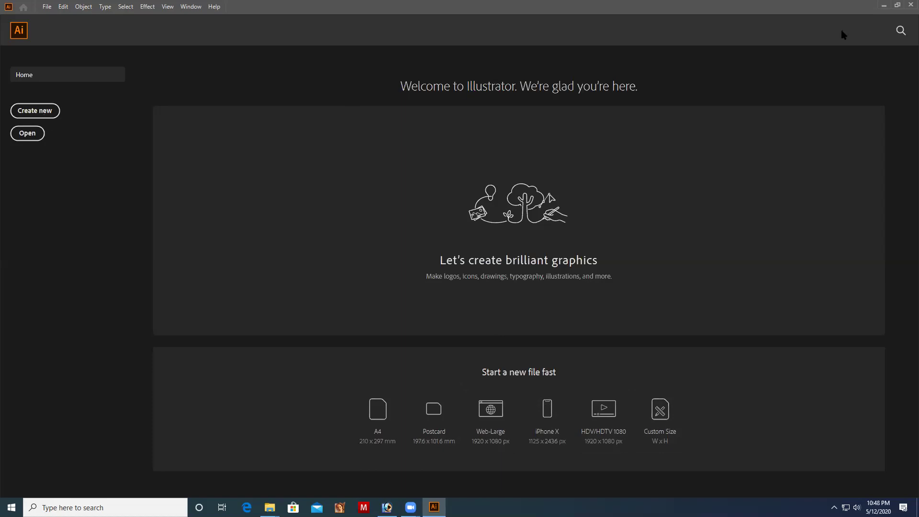
key("ctrl+n")
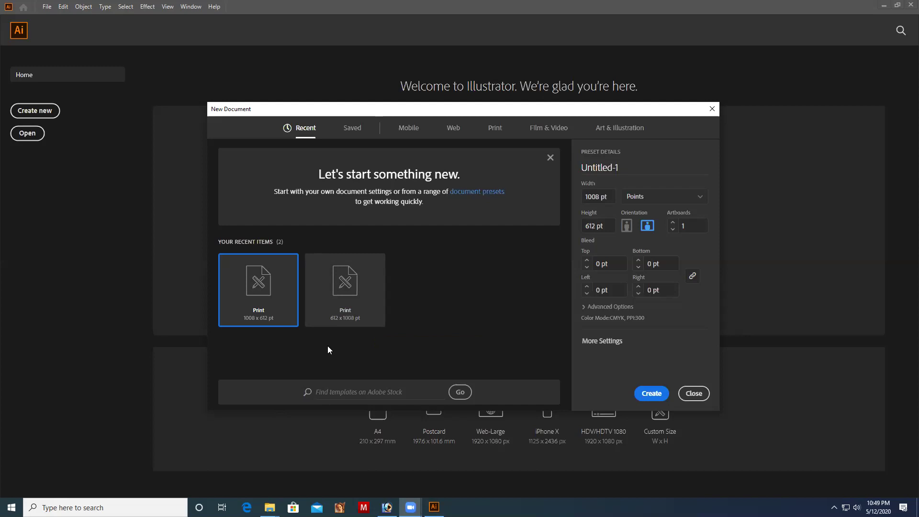
left_click(340, 312)
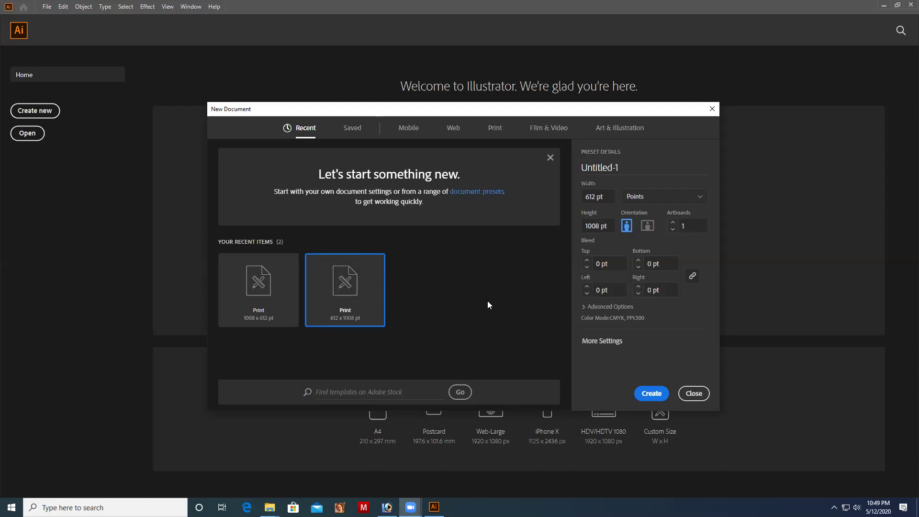
left_click(257, 300)
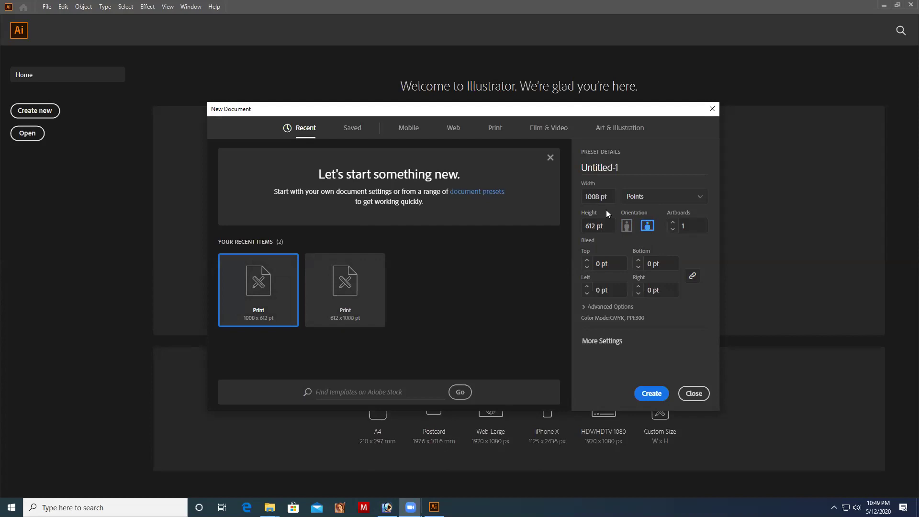
left_click_drag(611, 200, 585, 200)
left_click_drag(611, 226, 582, 232)
Step: Pick the portrait Print 612 × 1008 pt recent preset and select its width, height and name values
left_click(353, 285)
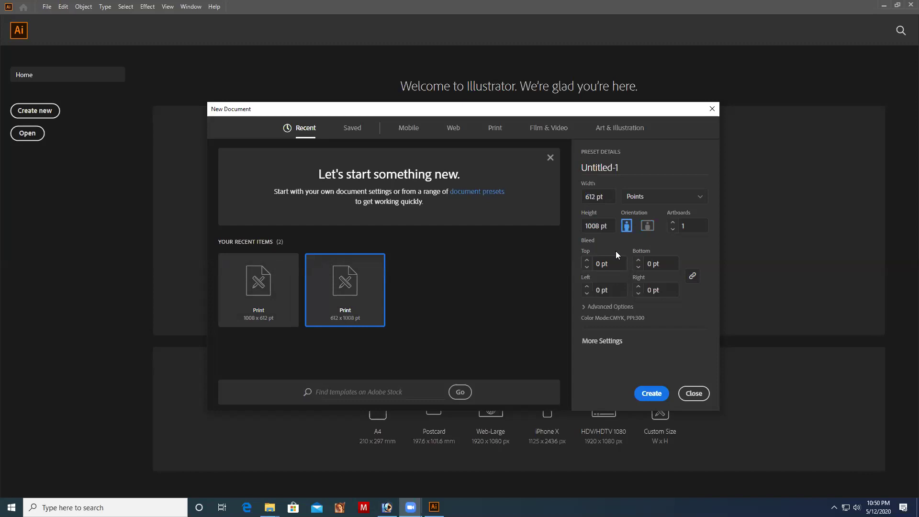
left_click(593, 197)
left_click_drag(607, 227, 586, 233)
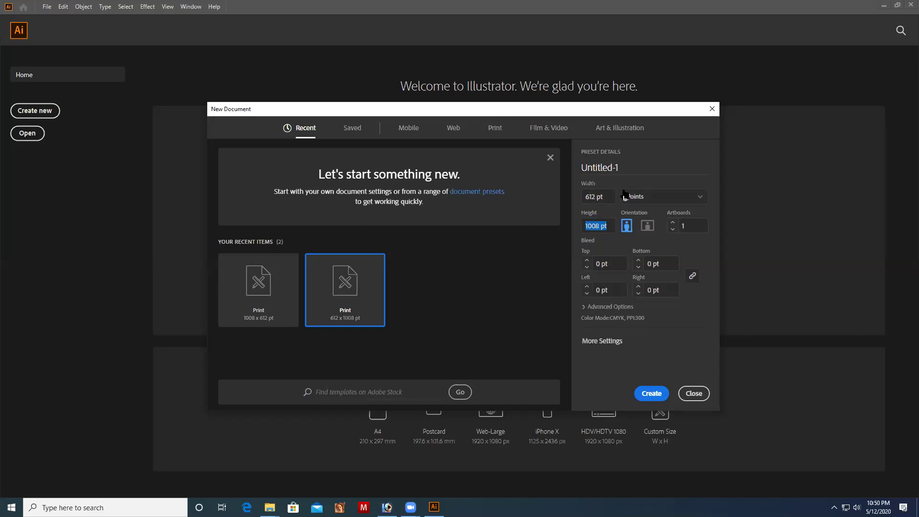
left_click_drag(579, 168, 630, 168)
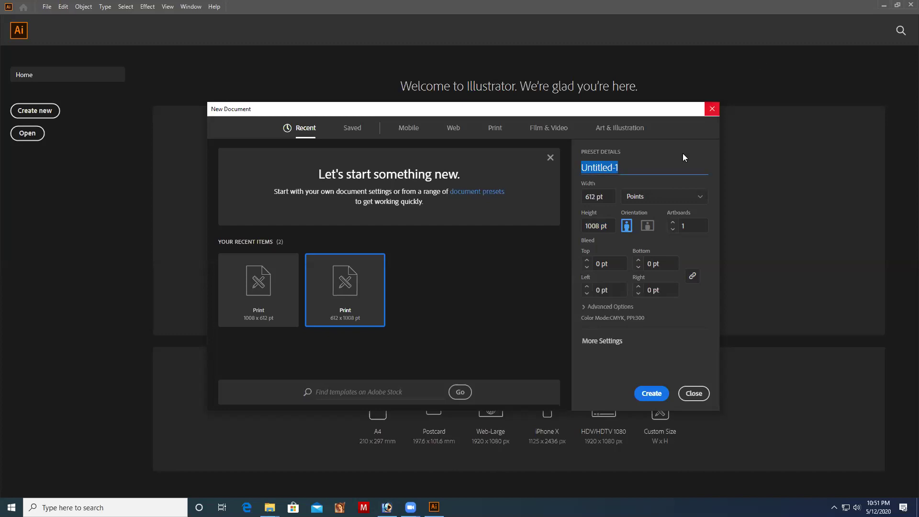
left_click(655, 169)
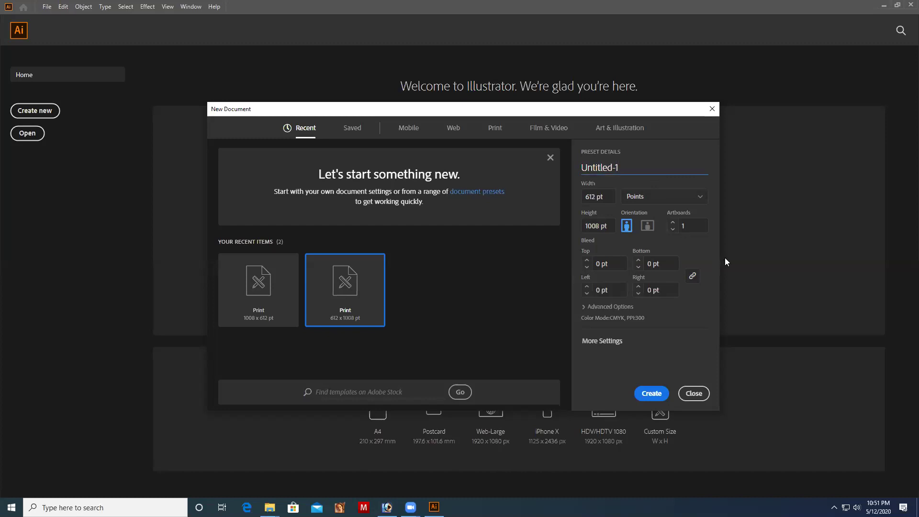
left_click(589, 243)
Step: Raise the linked bleeds to 5 pt on all sides, then unlink the bleed values
left_click(587, 261)
left_click(586, 261)
left_click(587, 261)
type("5")
left_click_drag(613, 265, 597, 271)
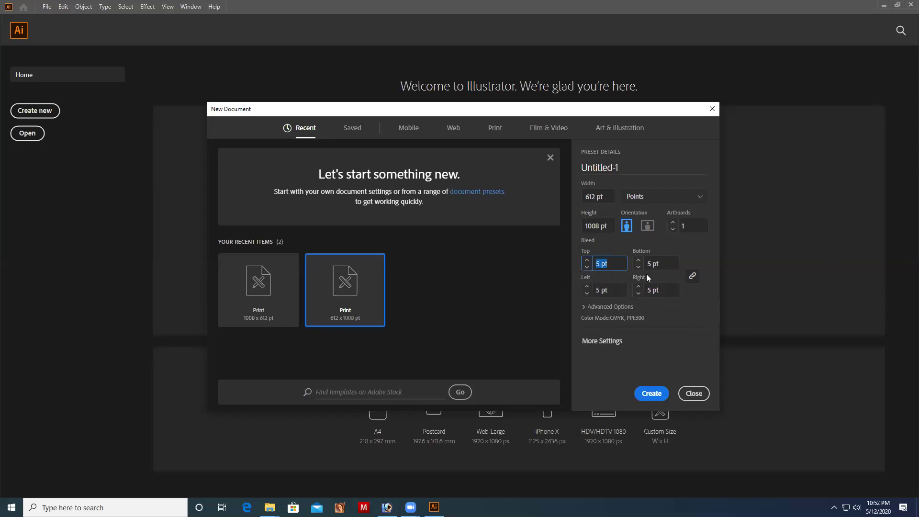
left_click(660, 266)
left_click(613, 290)
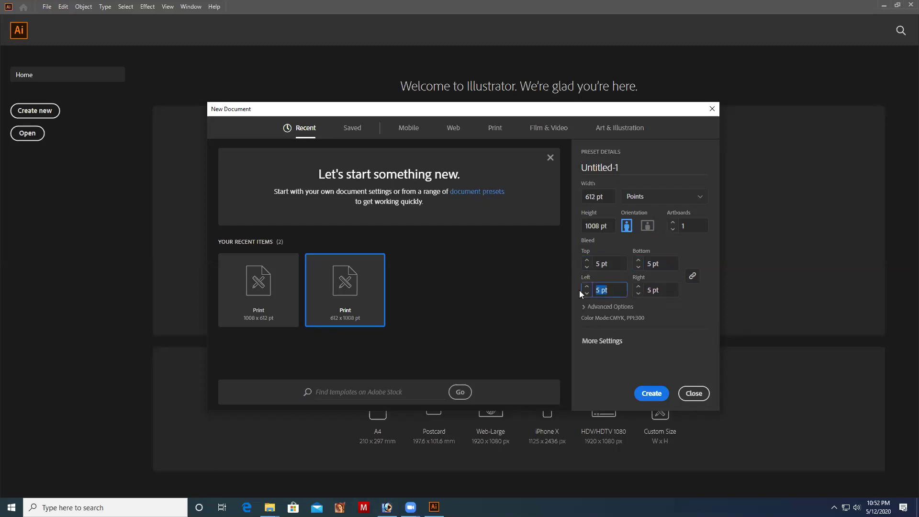
left_click(656, 290)
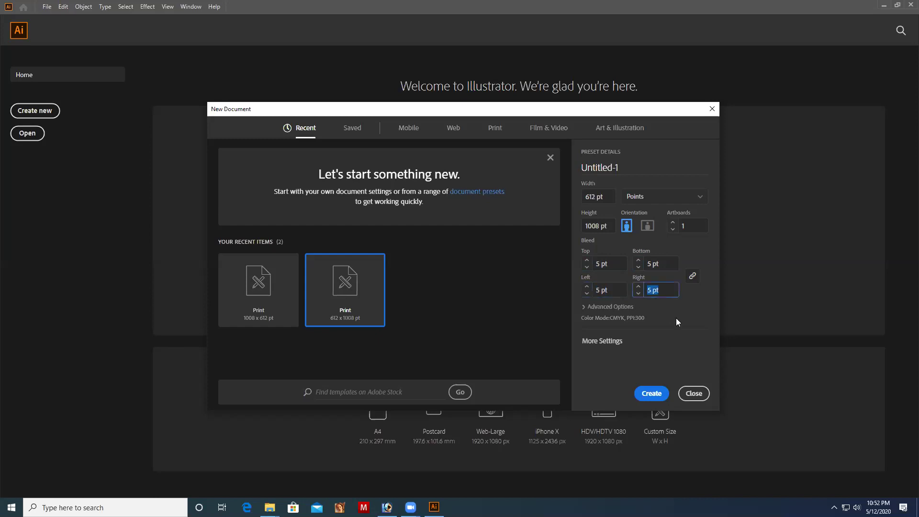
left_click(622, 274)
Step: Set the top bleed to 10 pt, keeping 5 pt on the other sides
left_click_drag(613, 264, 594, 265)
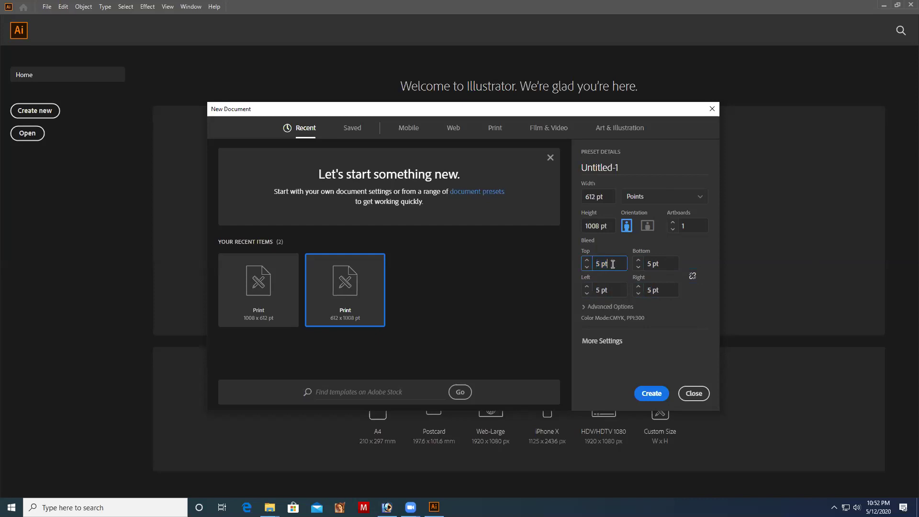
type("10")
left_click(658, 318)
left_click(652, 264)
left_click(604, 290)
left_click(656, 292)
left_click(682, 333)
Step: Open the measurement units dropdown beside Width in Preset Details
left_click(650, 202)
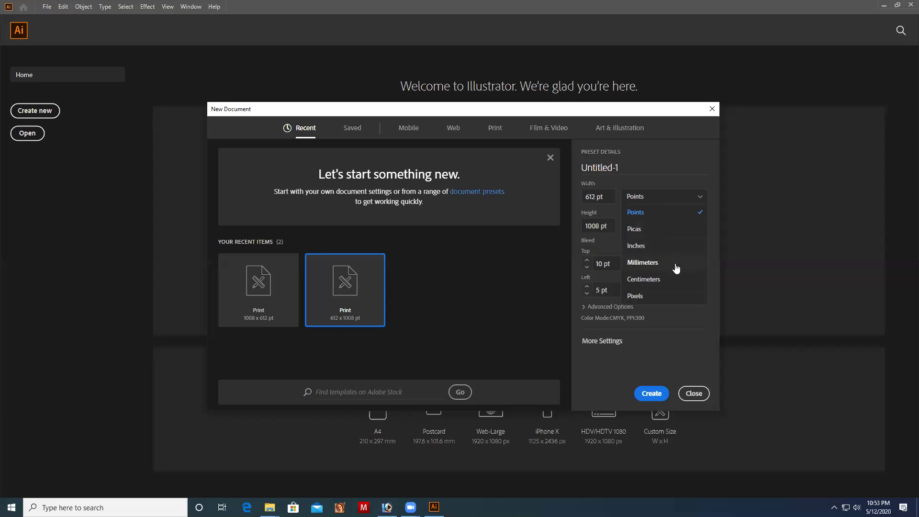
Step: Switch the document units to Inches, giving an 8.5 in width
left_click(654, 250)
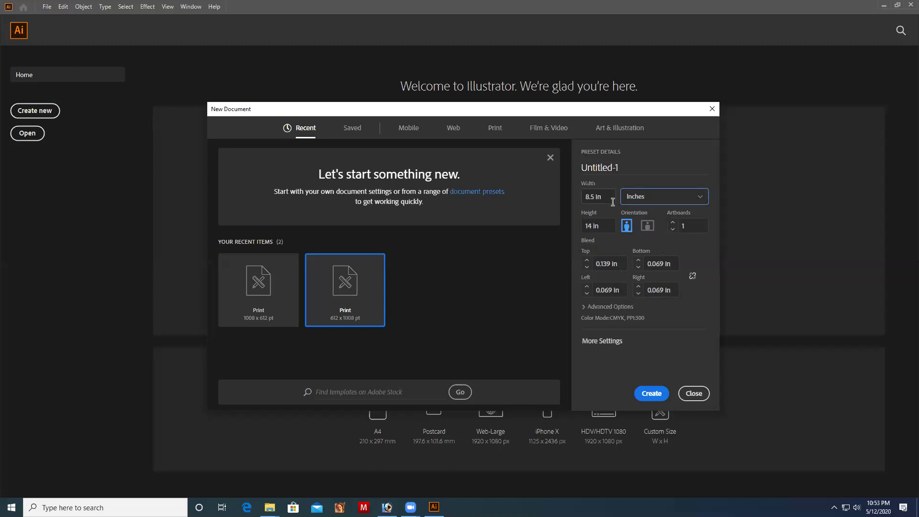
left_click(595, 197)
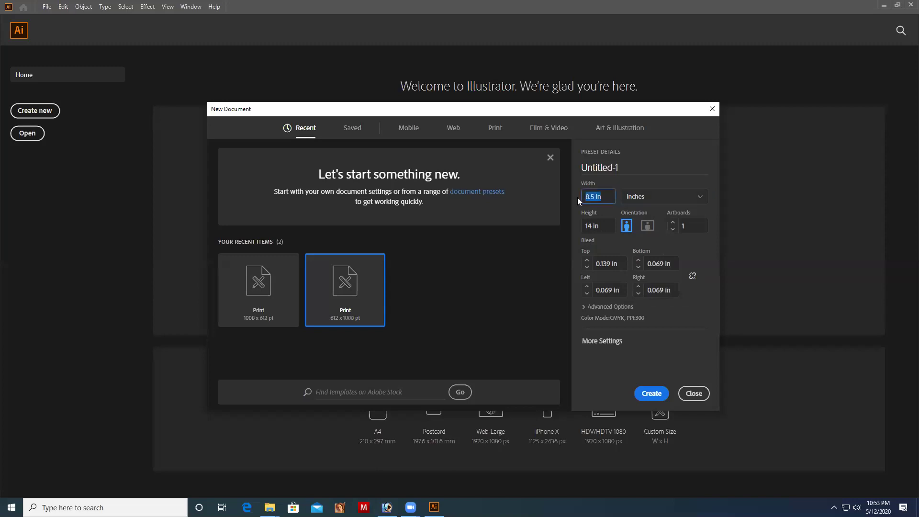
left_click(608, 198)
Step: Link the bleed values and set all four sides to 0.5 in
left_click(624, 264)
left_click(693, 276)
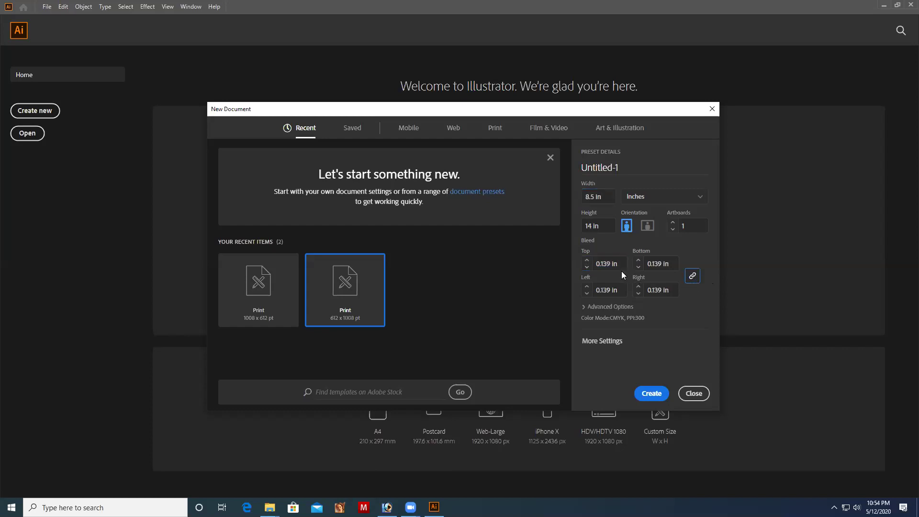
left_click_drag(621, 263, 592, 271)
type("0.5")
left_click(652, 306)
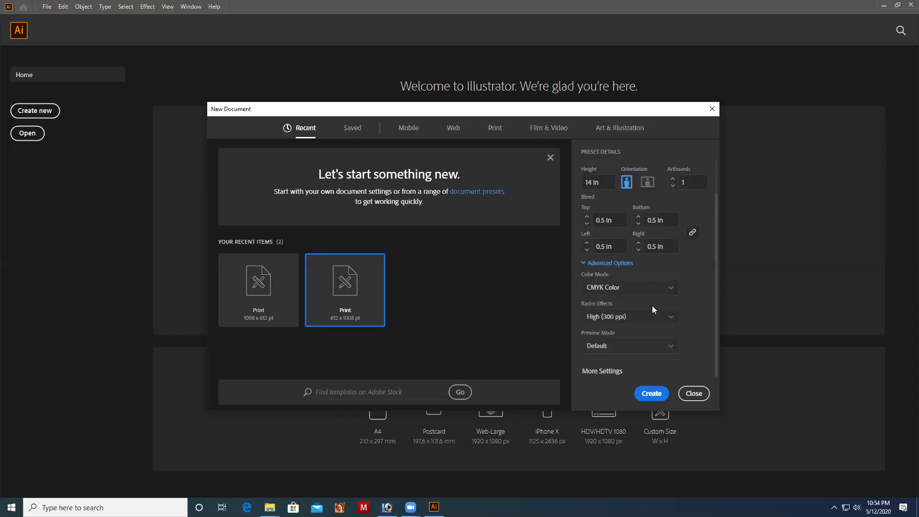
scroll(676, 284, "up", 1)
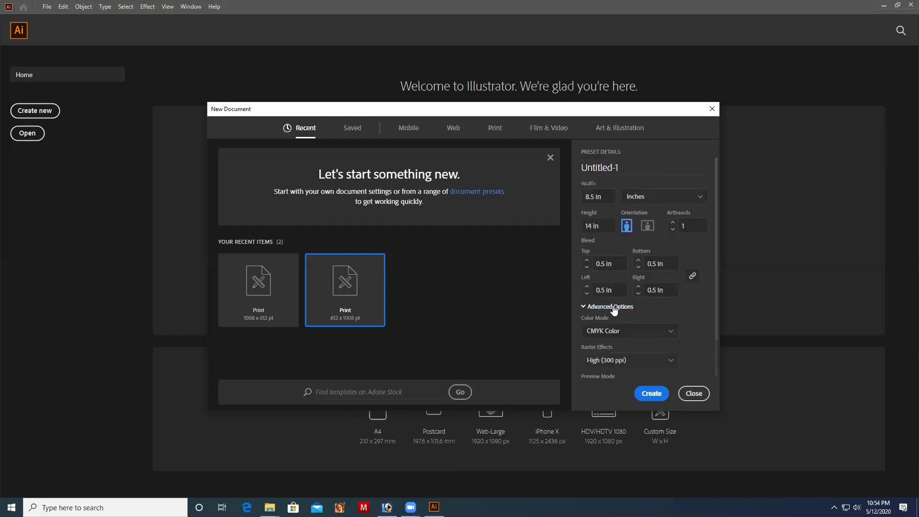
left_click(658, 305)
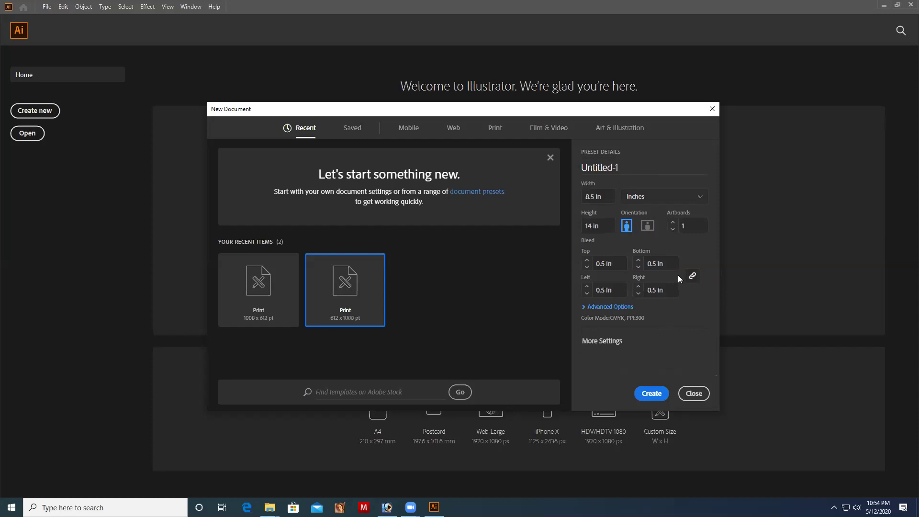
left_click(598, 310)
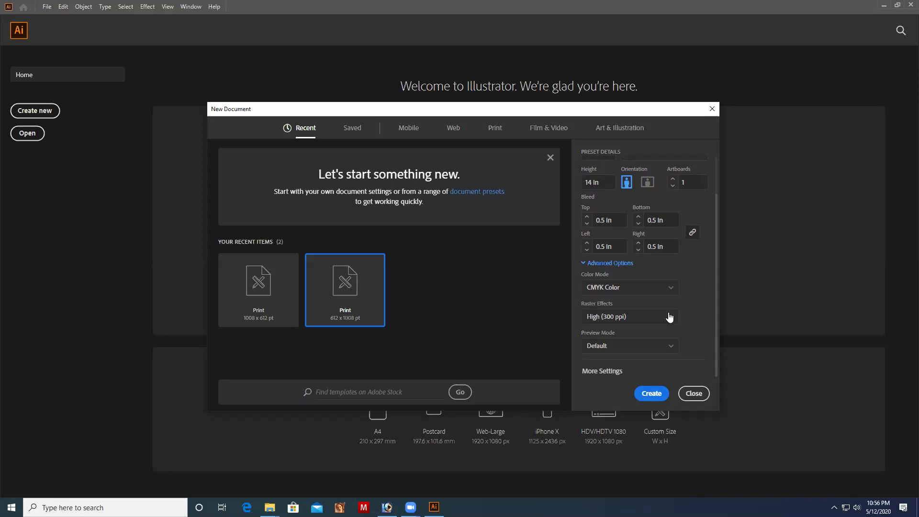
left_click(668, 316)
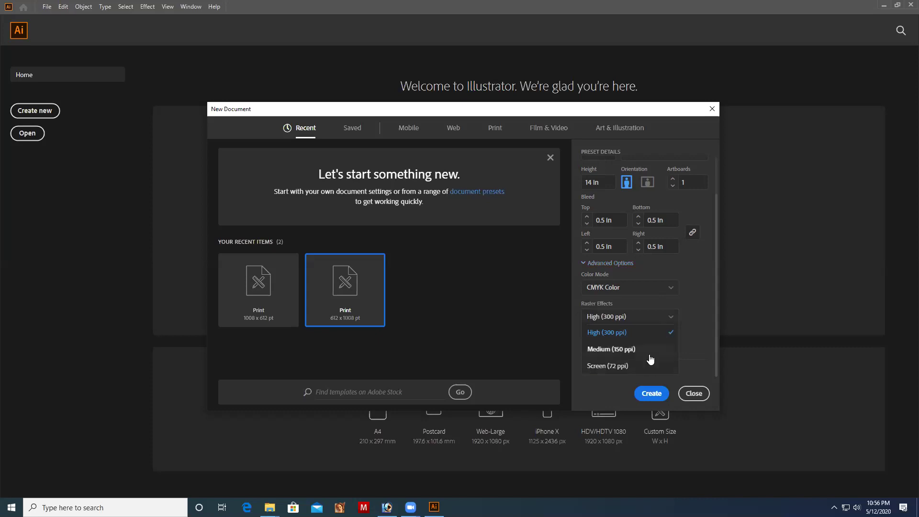
left_click(639, 333)
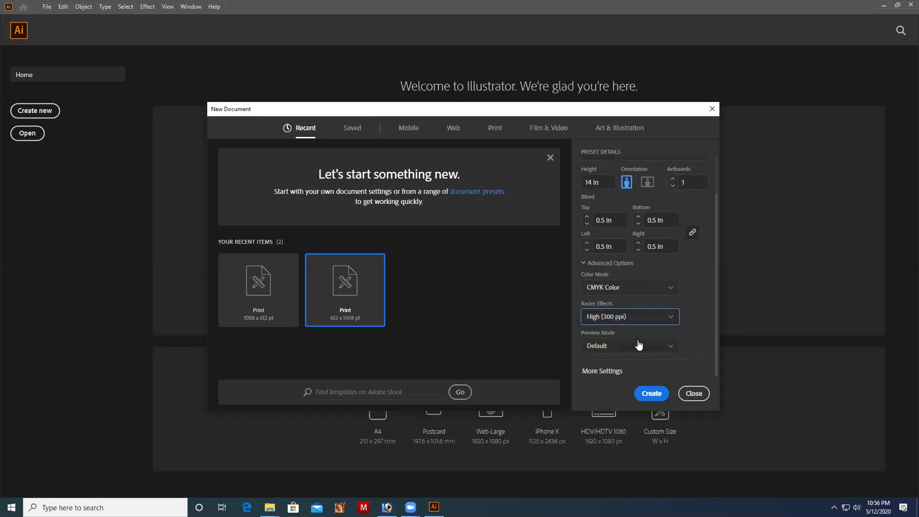
left_click(670, 347)
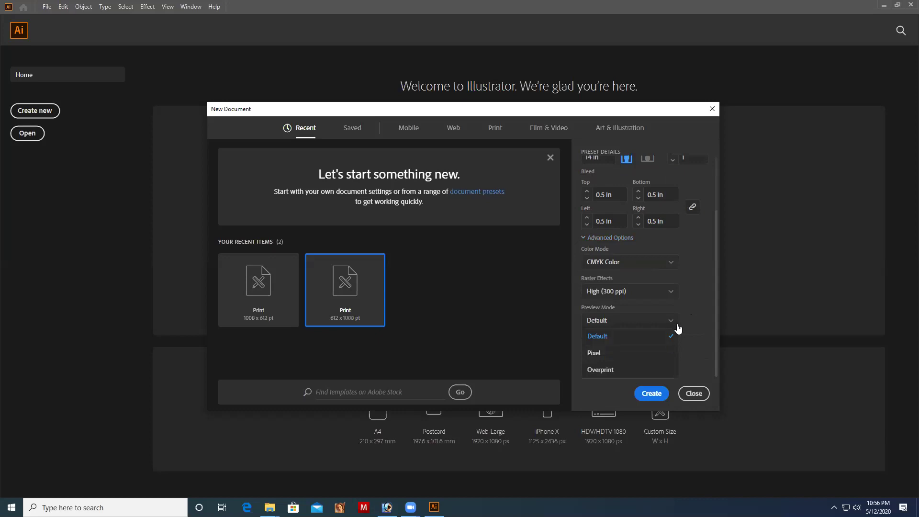
left_click(676, 322)
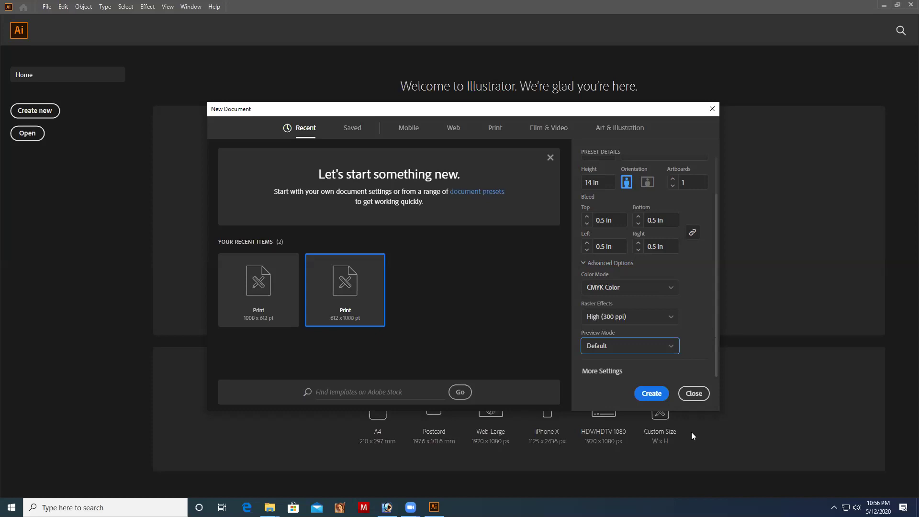
Step: Look at the Saved templates, then the Mobile presets with iPhone X at 1125 × 2436 px
left_click(351, 132)
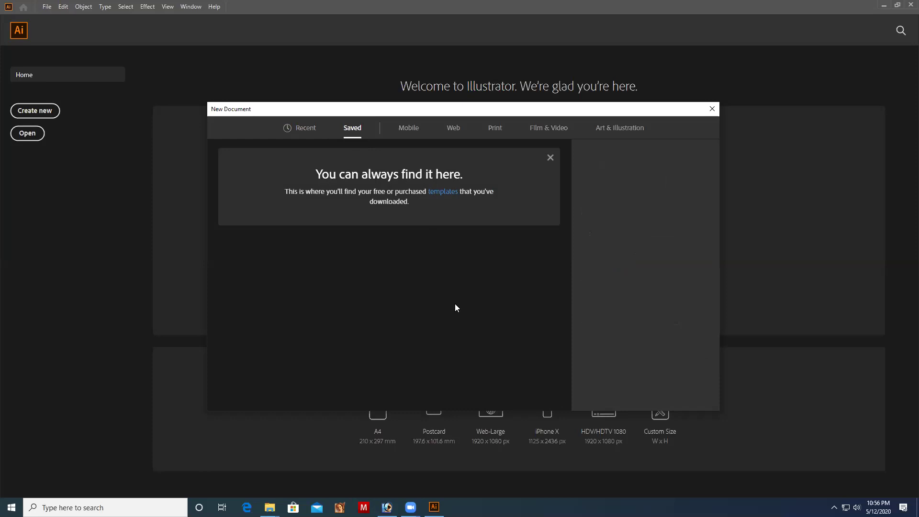
left_click(409, 128)
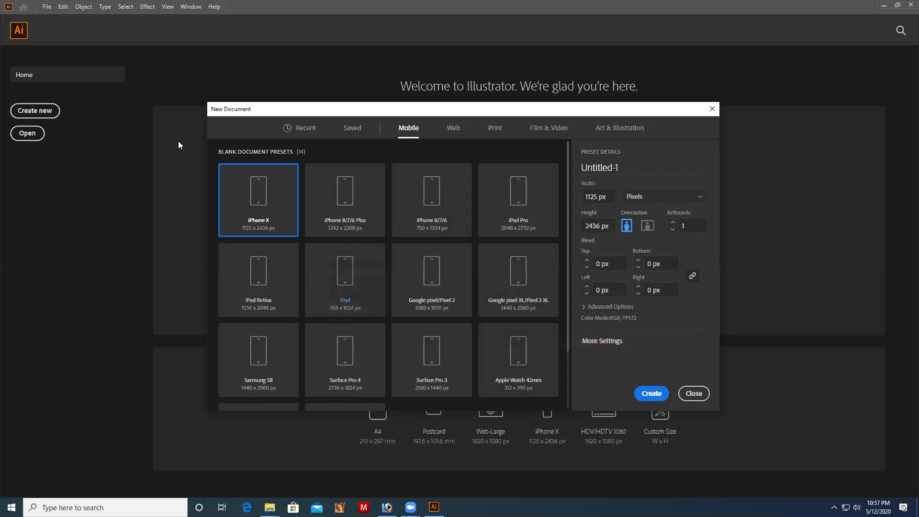
Step: Browse the Web presets, with Common at 1366 × 768 px, RGB, 72 ppi
scroll(438, 287, "down", 2)
scroll(448, 320, "up", 2)
left_click(455, 133)
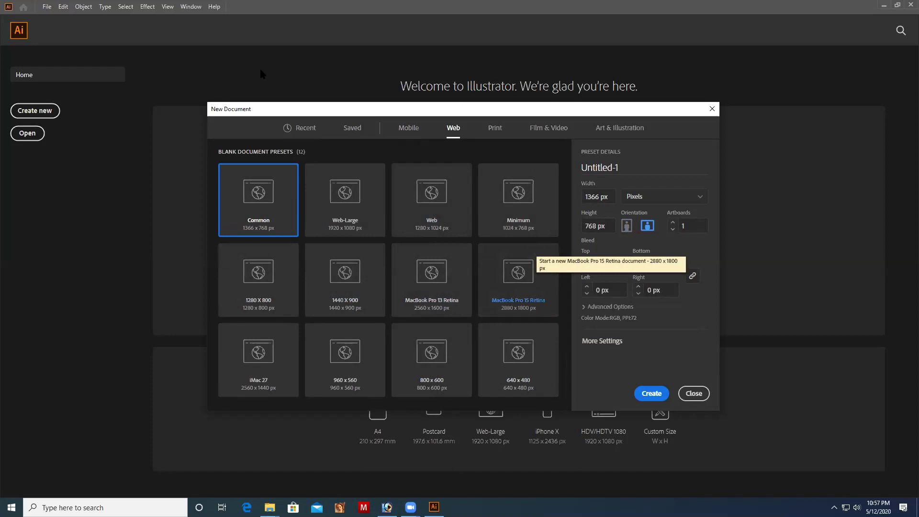
Step: Show the Print presets such as Letter, A4, Legal and Tabloid, with Letter at 612 × 792 pt
left_click(495, 130)
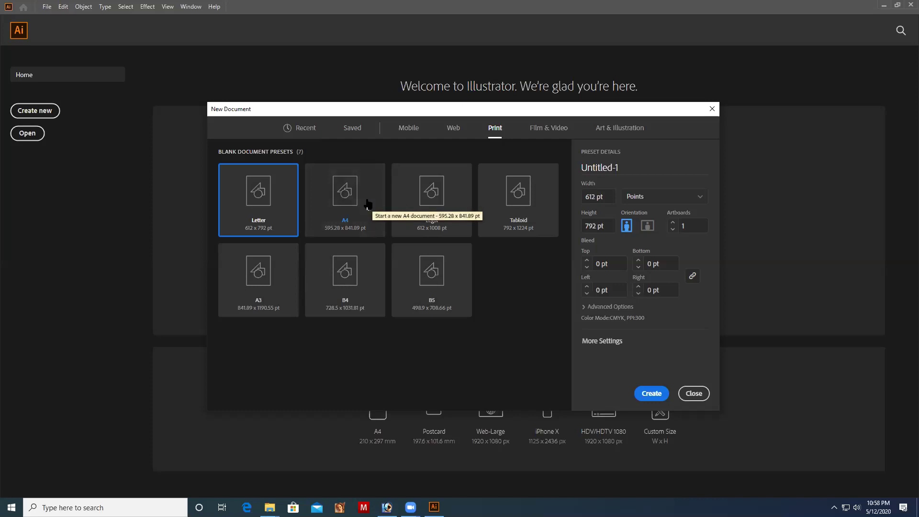
Step: Browse the Film & Video presets, then the Art & Illustration presets with Postcard at 288 × 560 pt
left_click(545, 132)
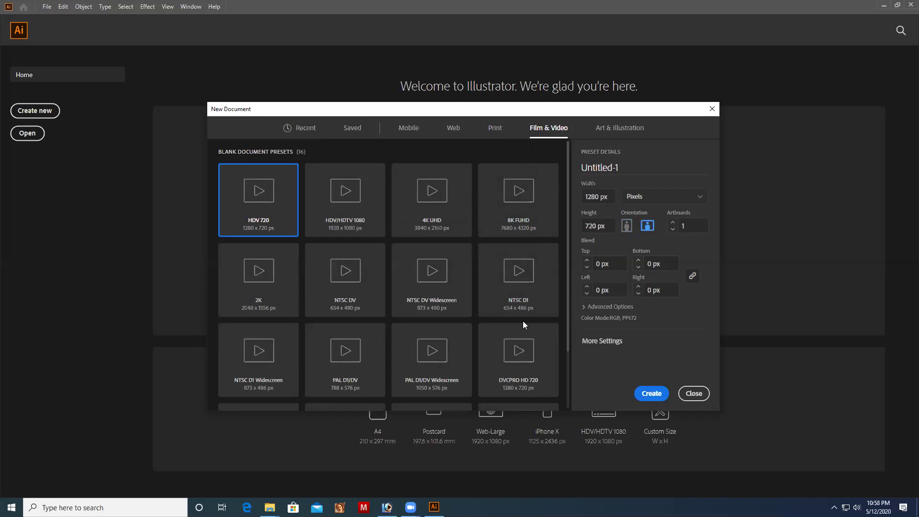
scroll(395, 292, "down", 2)
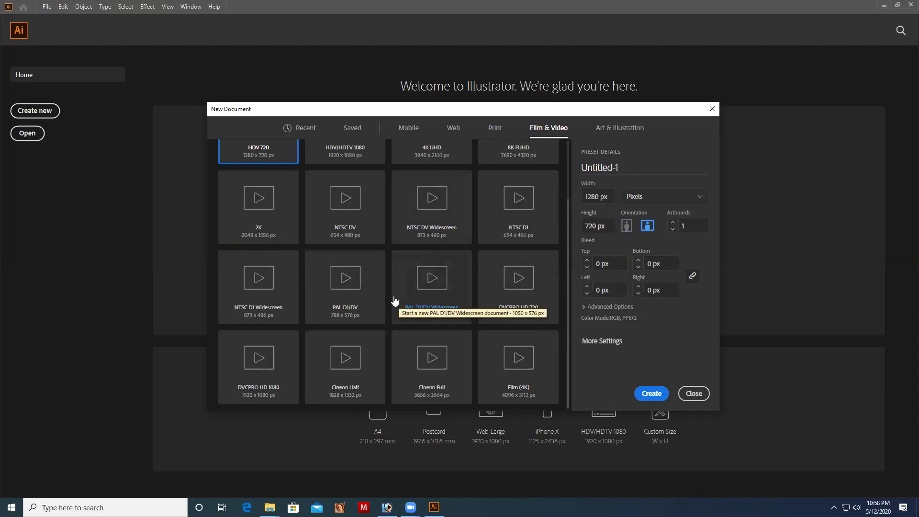
left_click(640, 132)
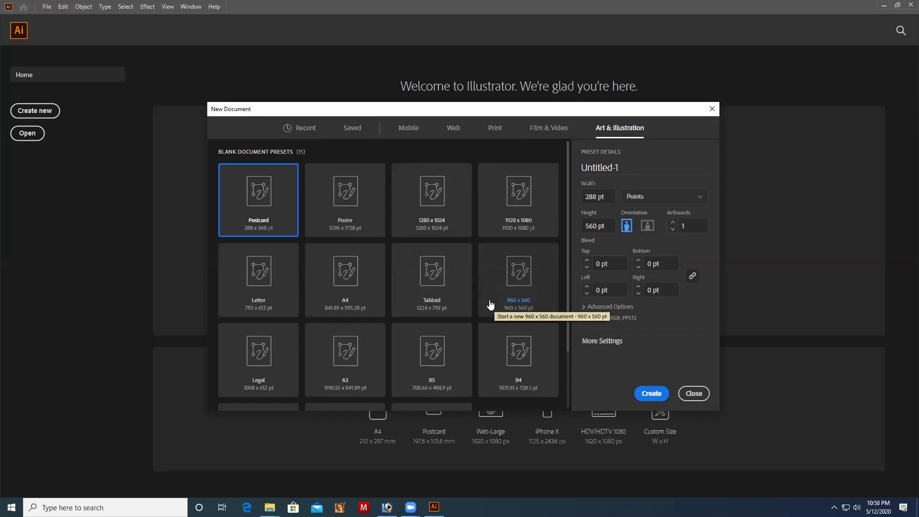
scroll(441, 292, "down", 2)
scroll(390, 294, "up", 2)
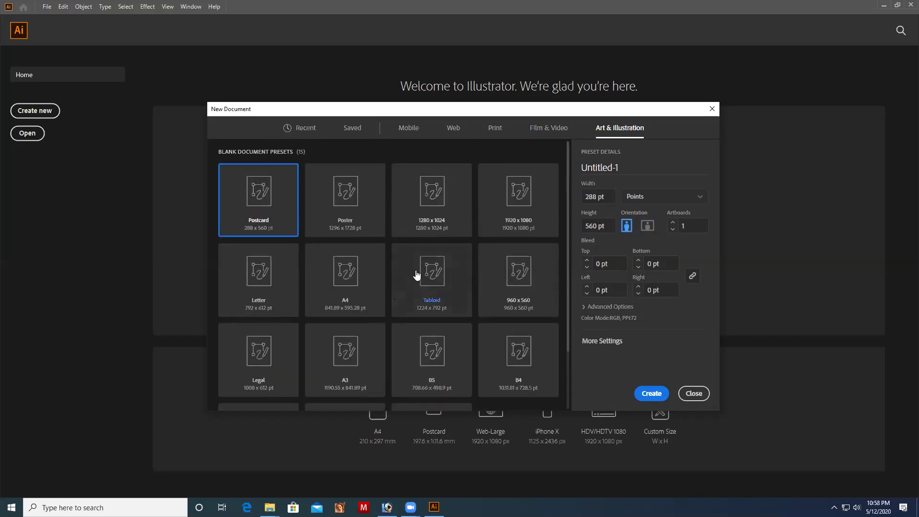